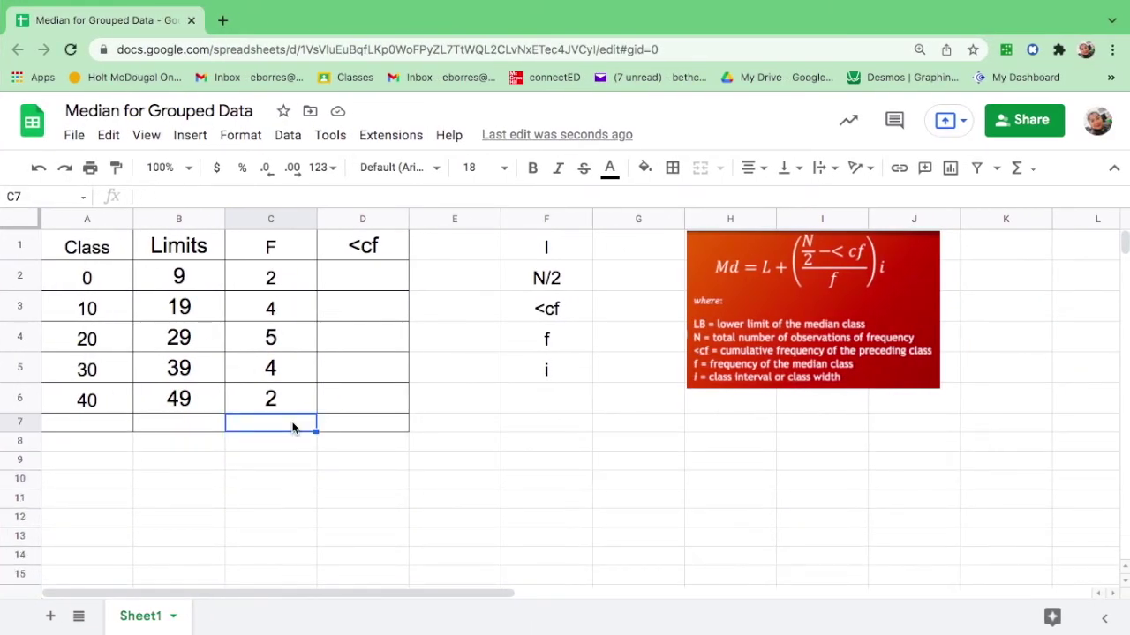
# - Total the frequencies in C7 with SUM(C2:C6), giving 17, and label C8 'N=17'
pyautogui.write('=')
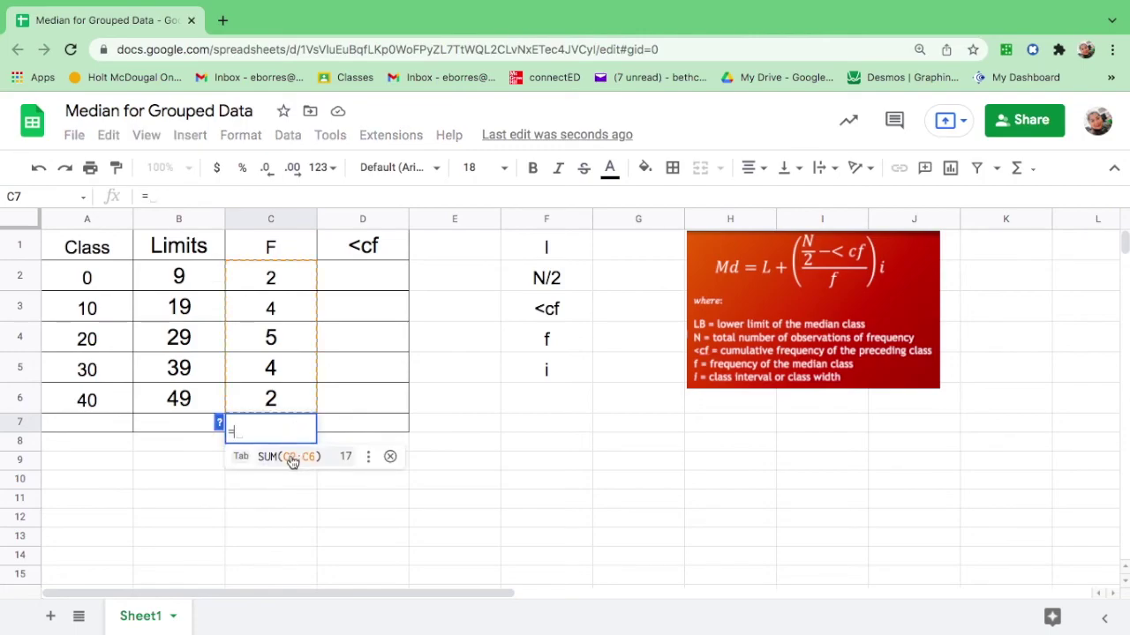
pyautogui.click(292, 463)
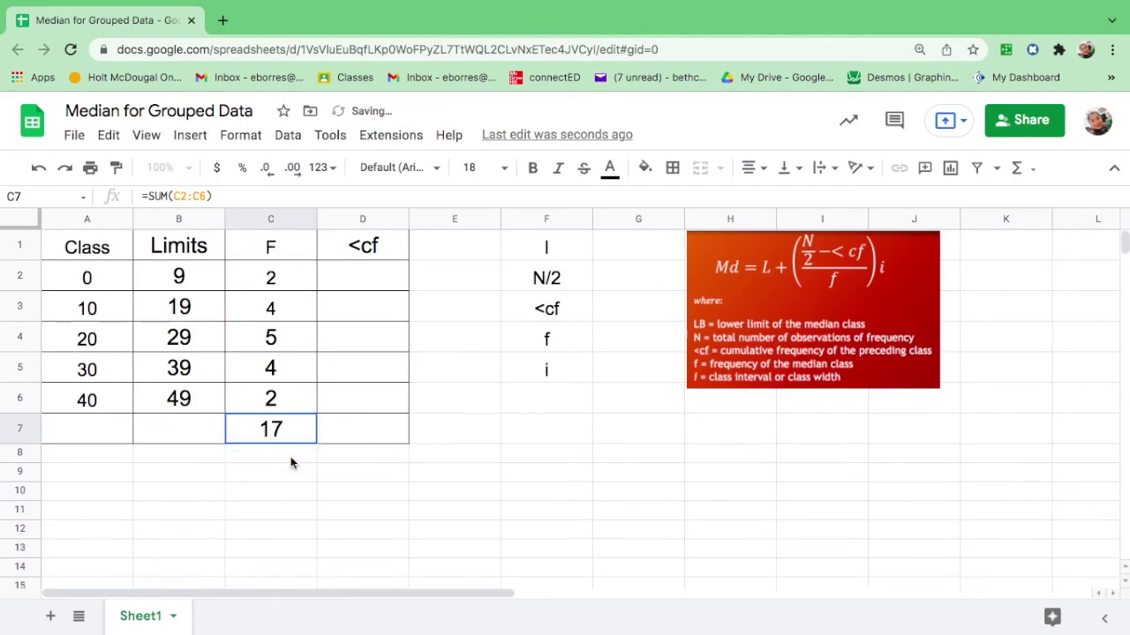
pyautogui.click(280, 457)
pyautogui.write('N=17')
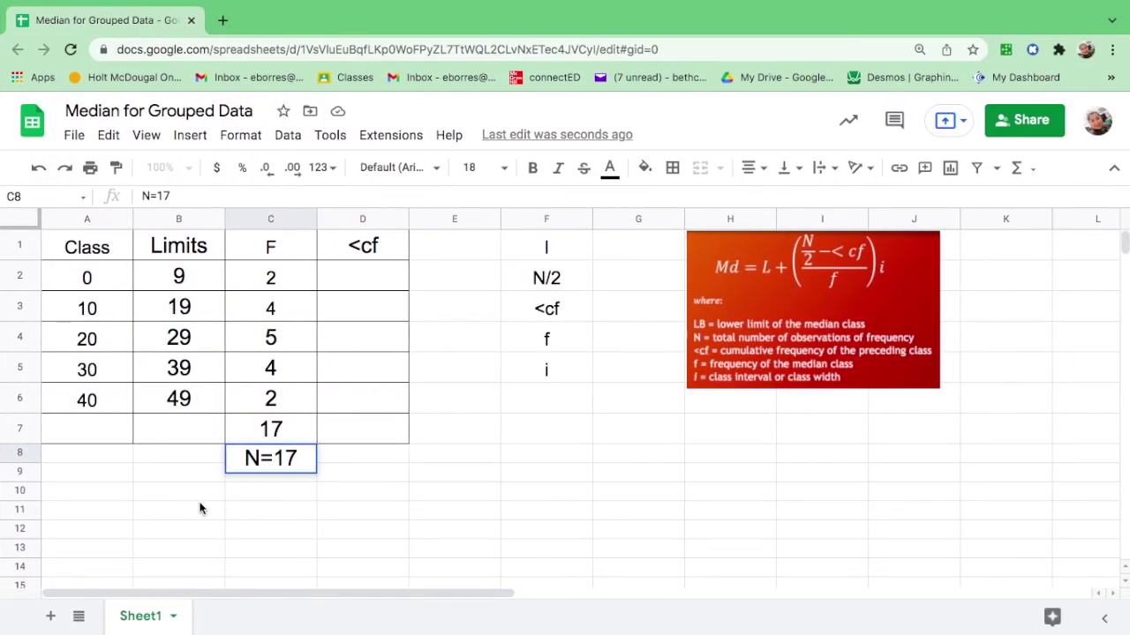
pyautogui.click(390, 286)
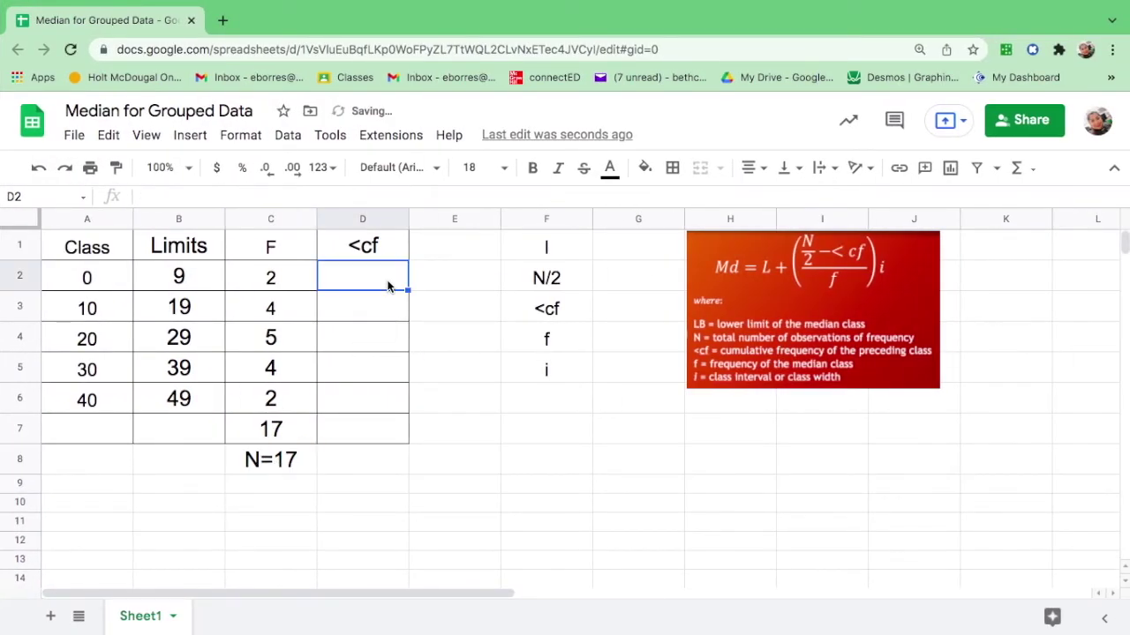
# - Enter 2 in D2 and the running-sum formula =D2+C3 in D3
pyautogui.click(287, 284)
pyautogui.click(347, 280)
pyautogui.write('2')
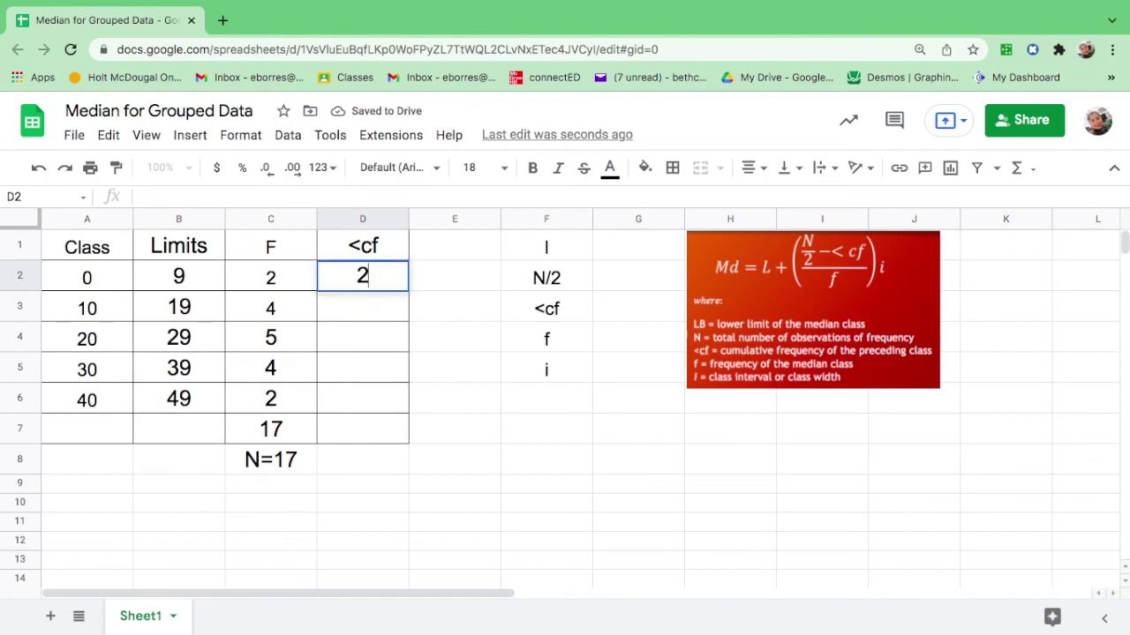
pyautogui.click(360, 320)
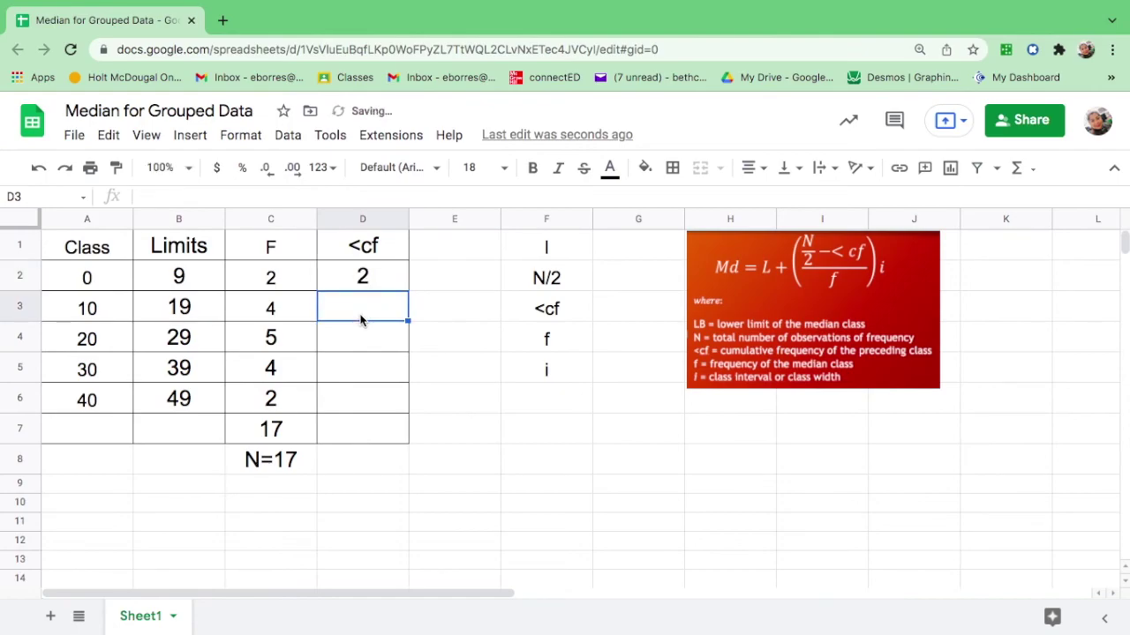
pyautogui.write('=')
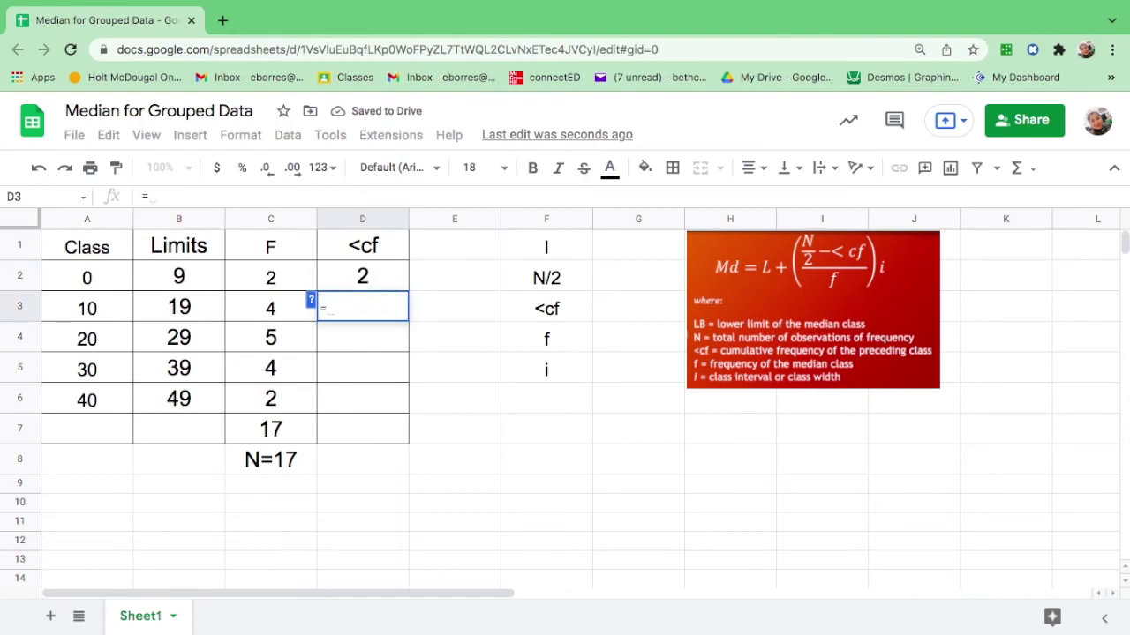
pyautogui.click(371, 278)
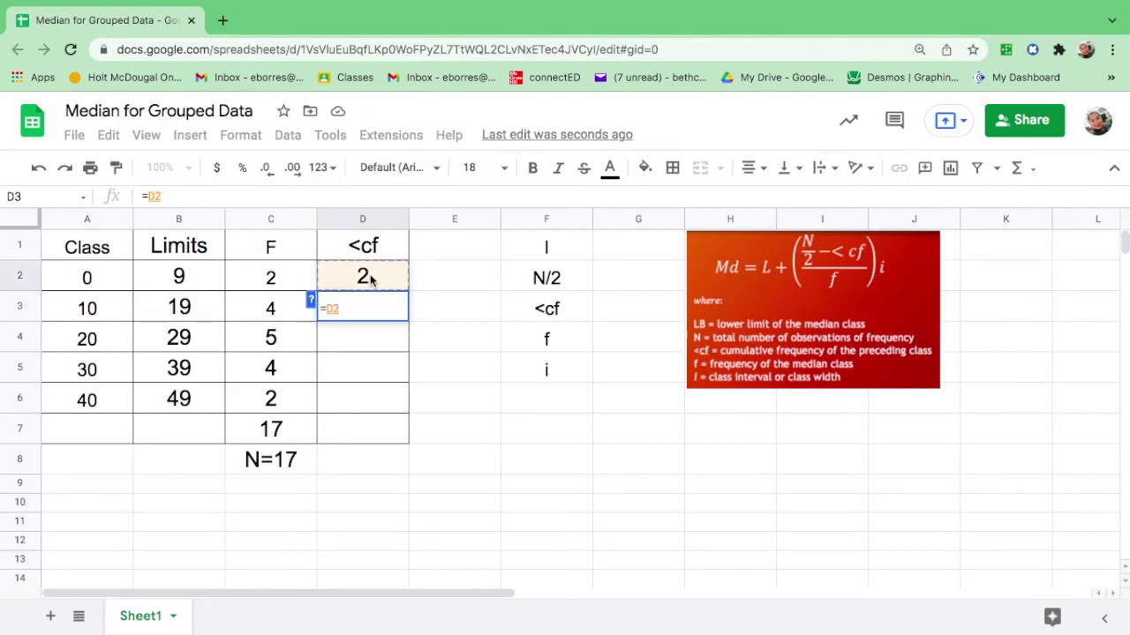
pyautogui.write('+')
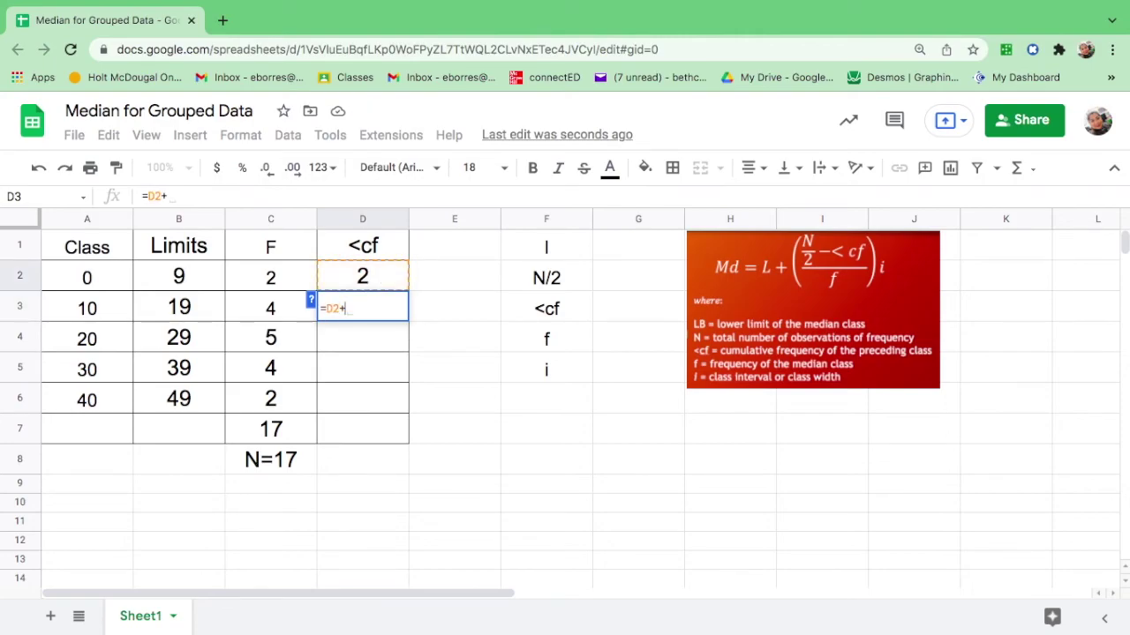
pyautogui.click(277, 311)
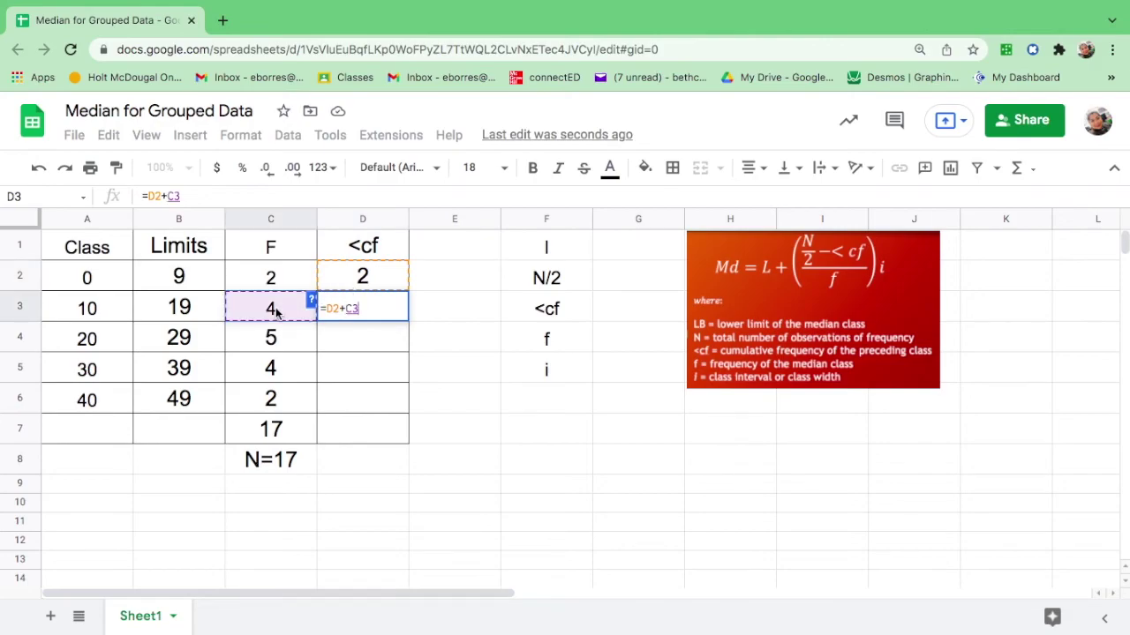
pyautogui.press('Return')
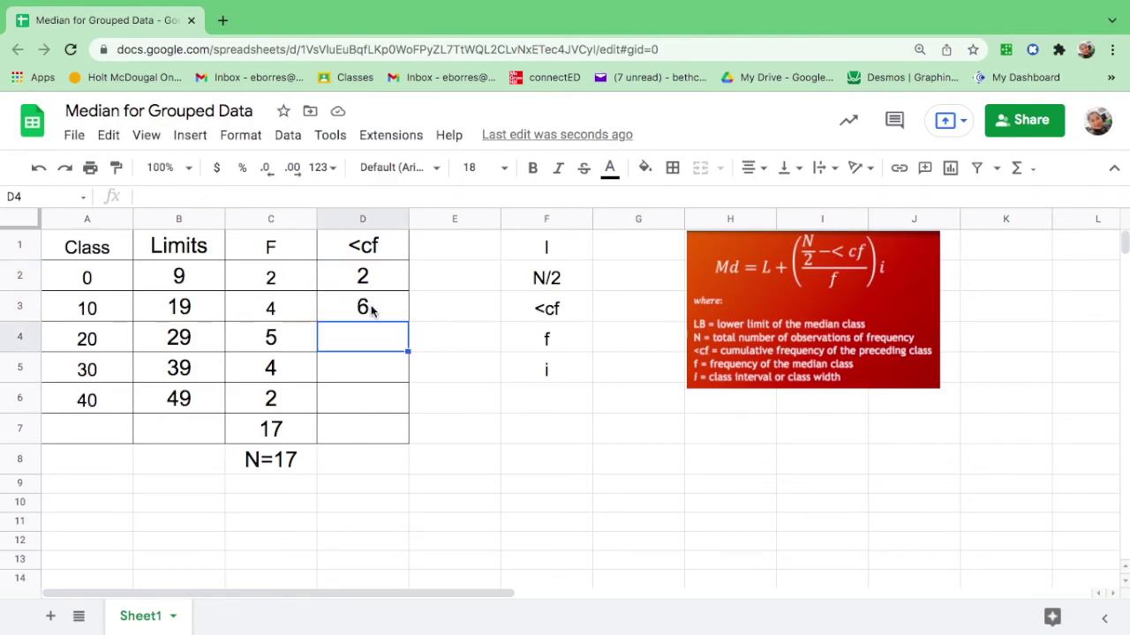
# - Fill the D3 formula down to D6, giving cumulative frequencies 6, 11, 15 and 17
pyautogui.click(371, 311)
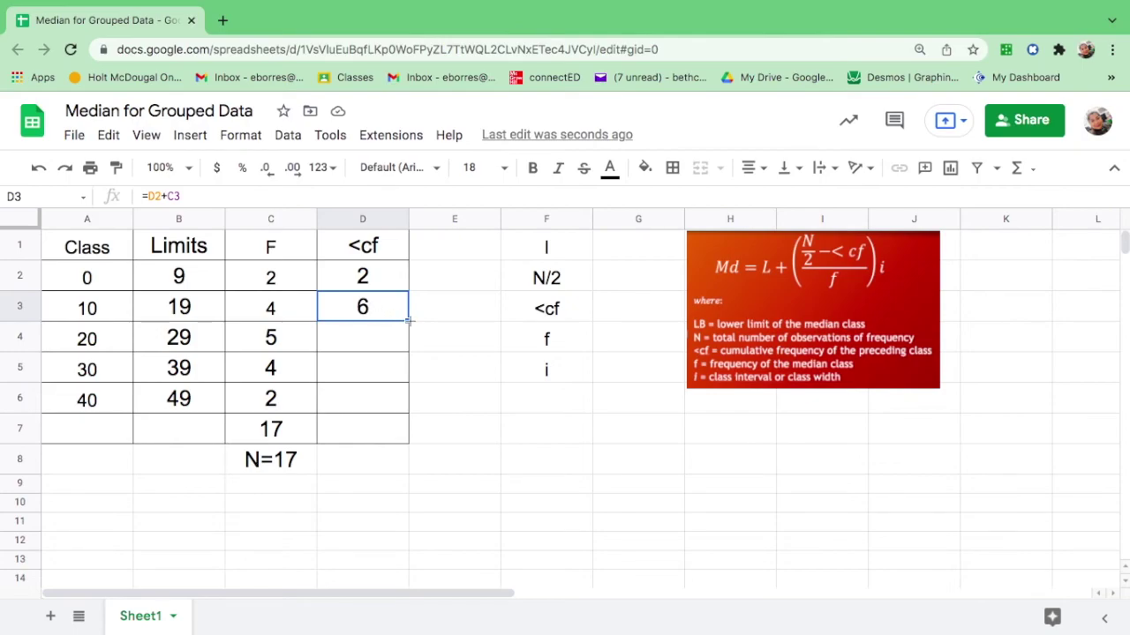
pyautogui.moveTo(409, 321); pyautogui.dragTo(405, 411)
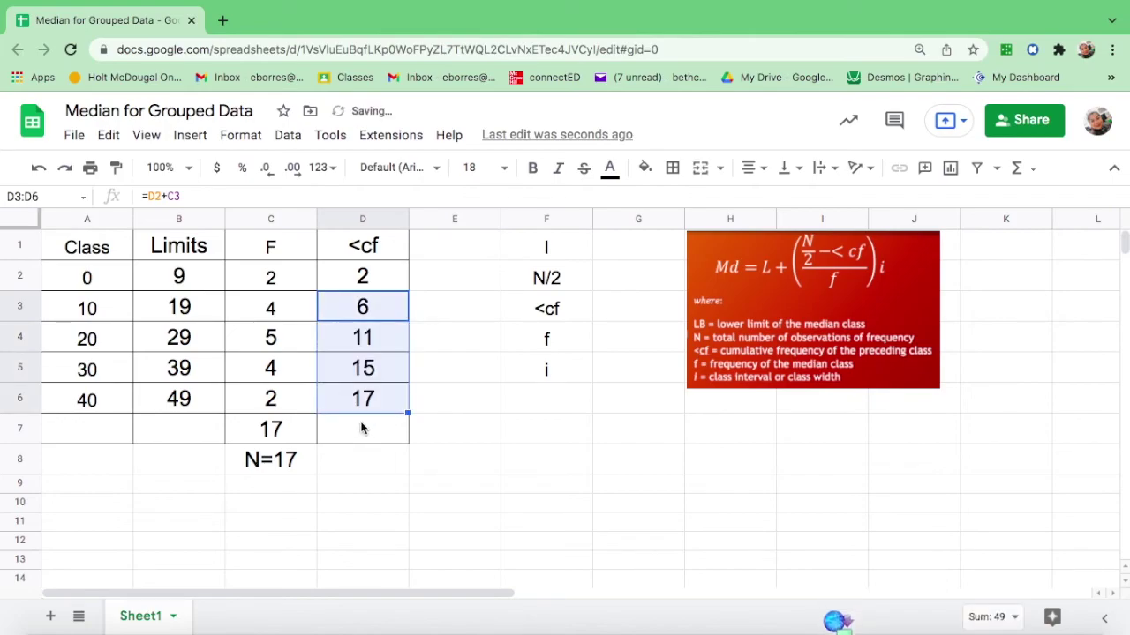
pyautogui.click(274, 432)
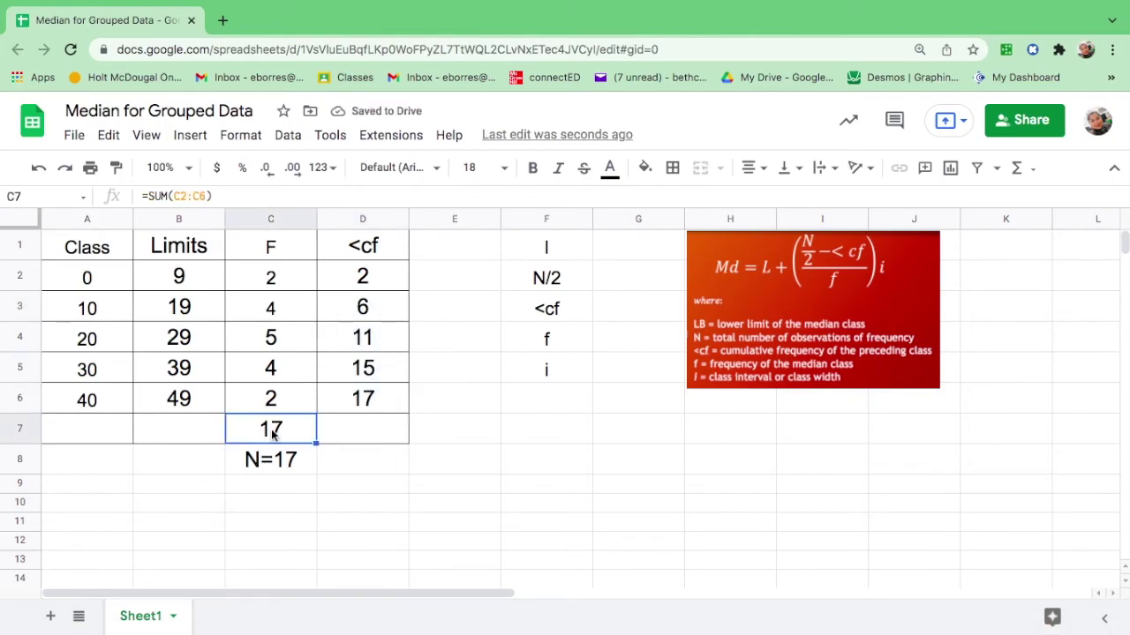
pyautogui.click(369, 404)
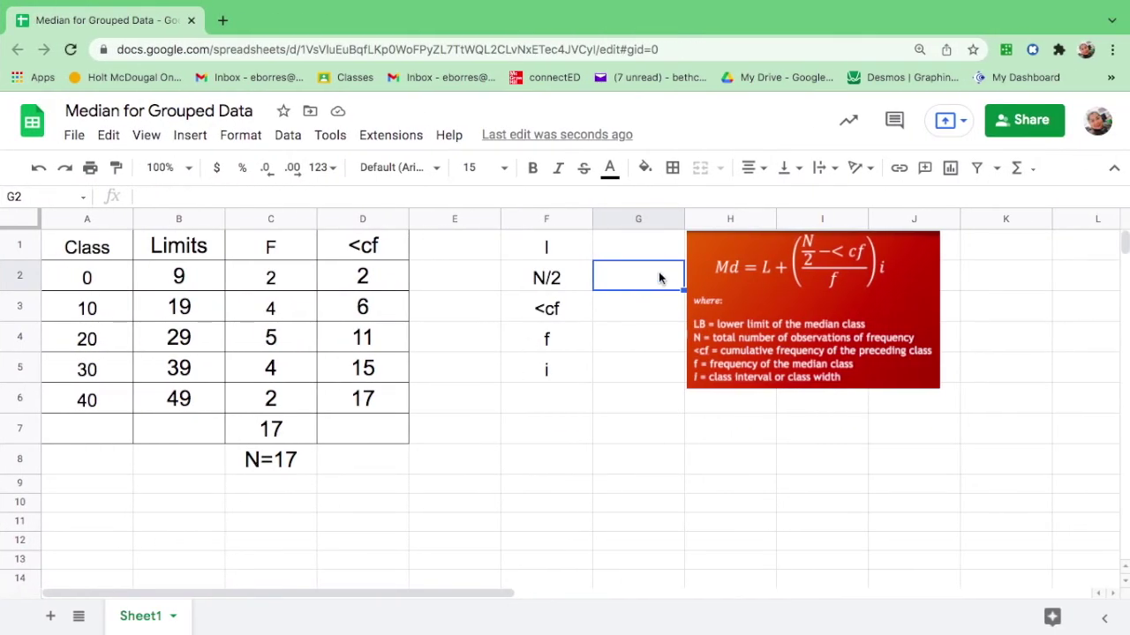
# - Enter =C7/2 in G2 so N/2 shows 8.5
pyautogui.write('=')
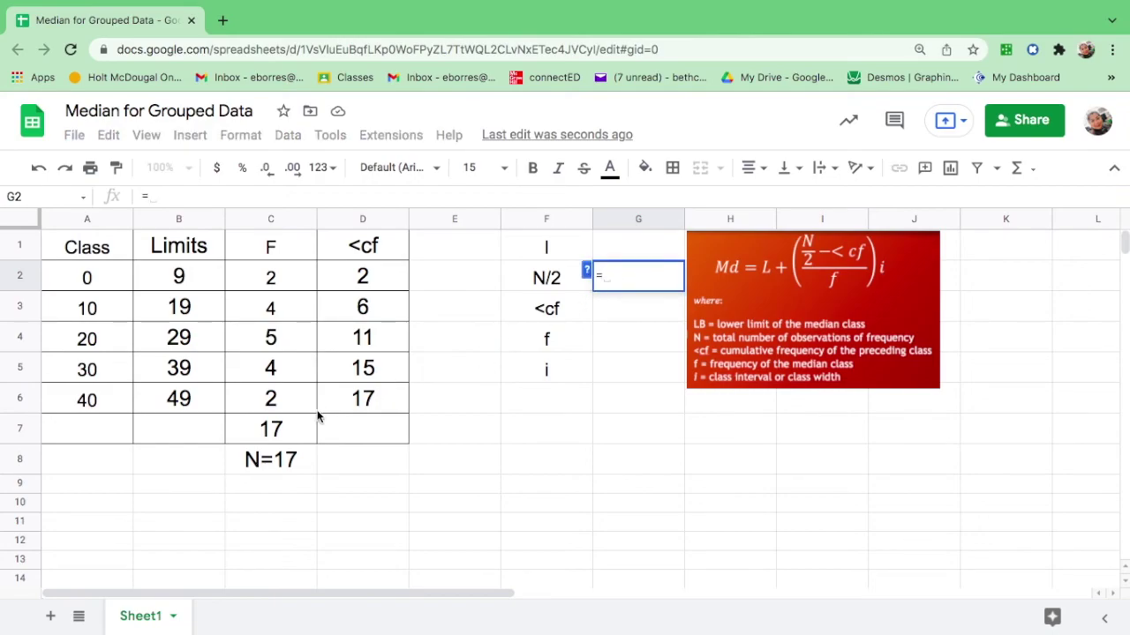
pyautogui.click(282, 435)
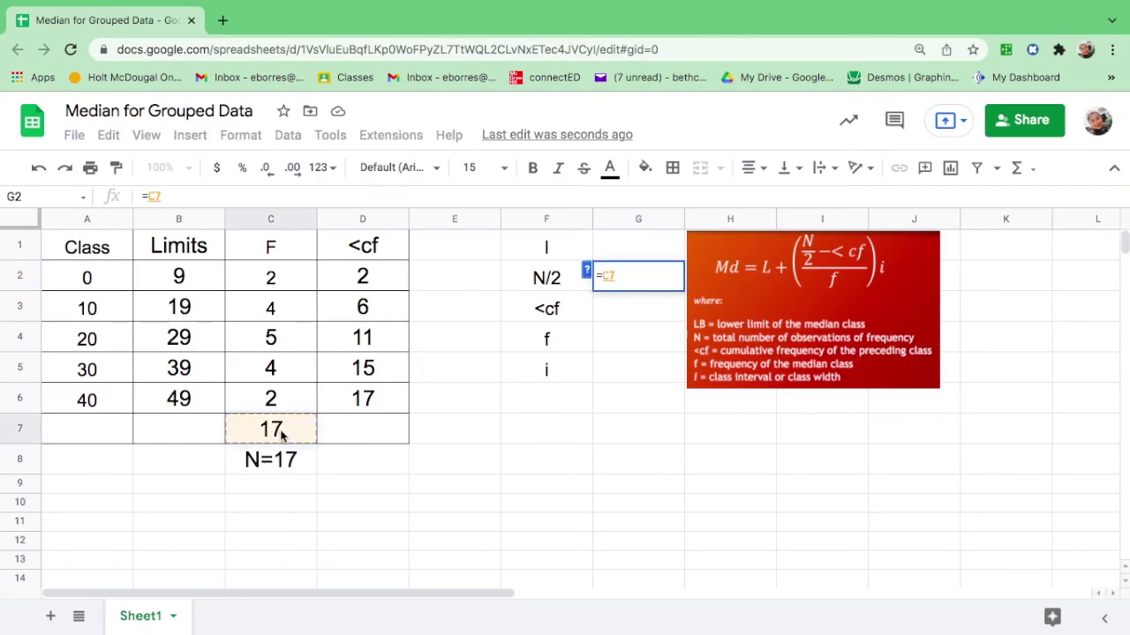
pyautogui.write('/2')
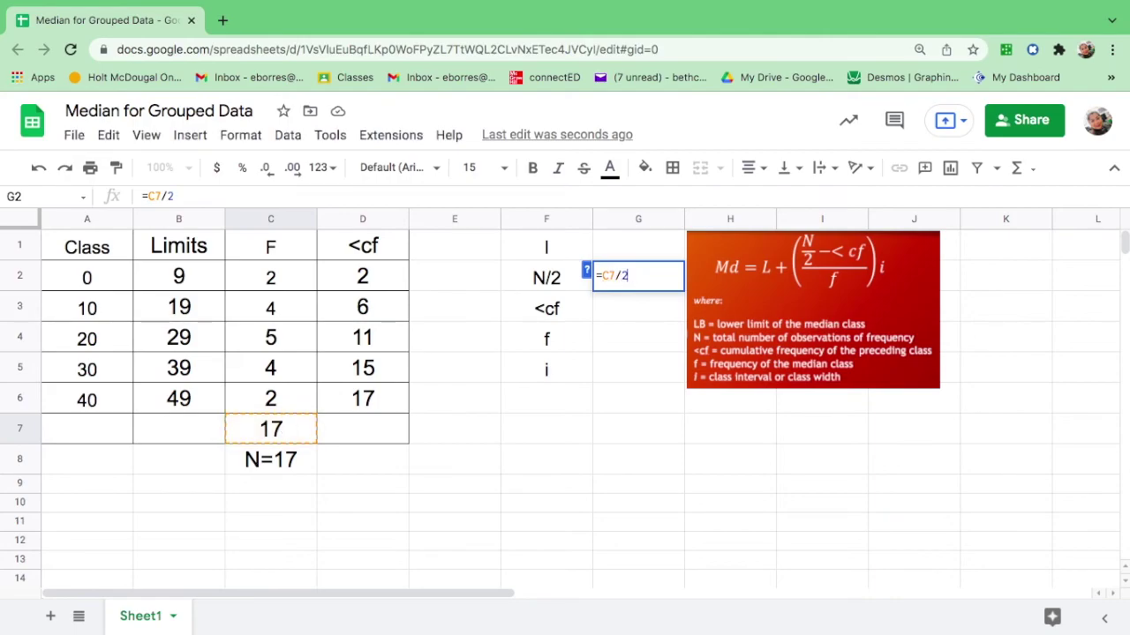
pyautogui.press('Return')
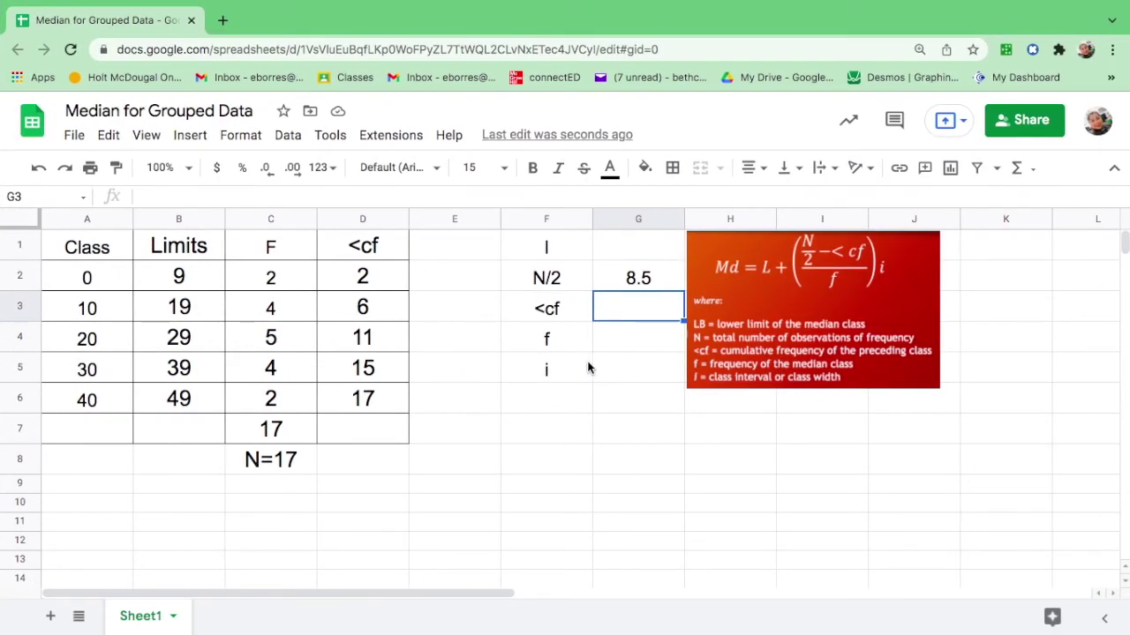
pyautogui.click(649, 280)
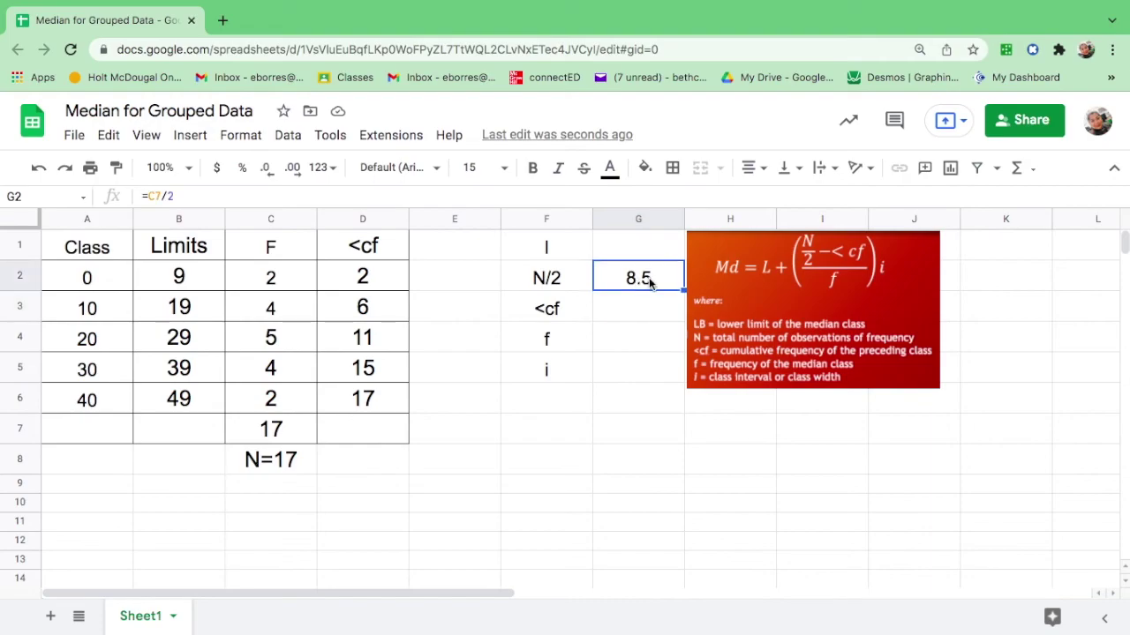
# - Color the <cf heading and its values in D1:D6 orange
pyautogui.moveTo(365, 249); pyautogui.dragTo(366, 399)
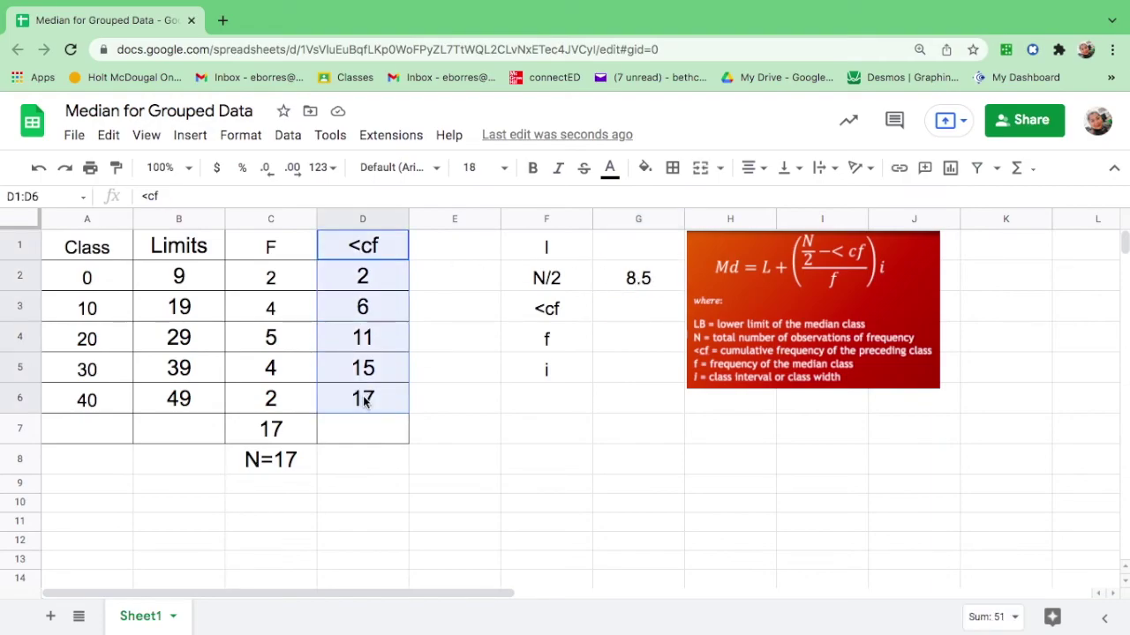
pyautogui.click(610, 168)
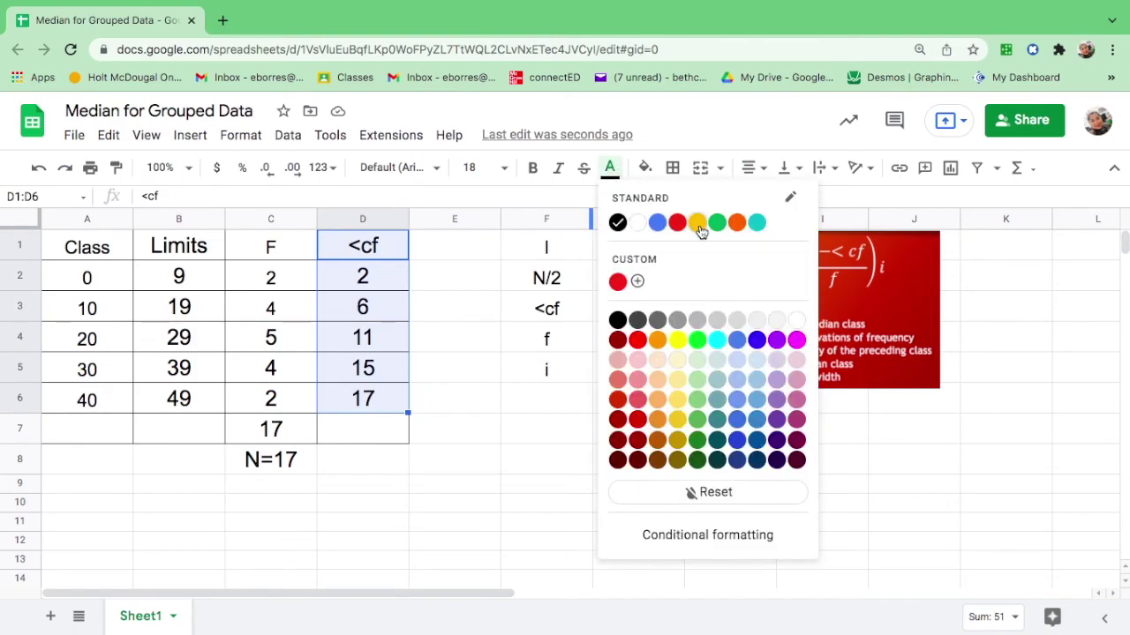
pyautogui.click(737, 224)
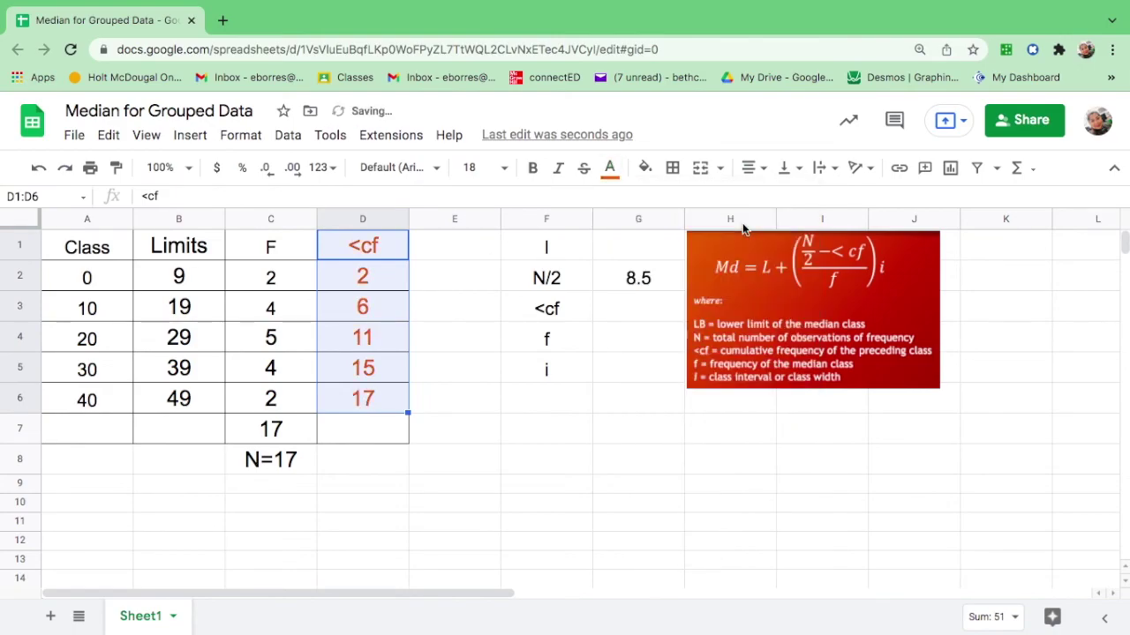
pyautogui.click(658, 282)
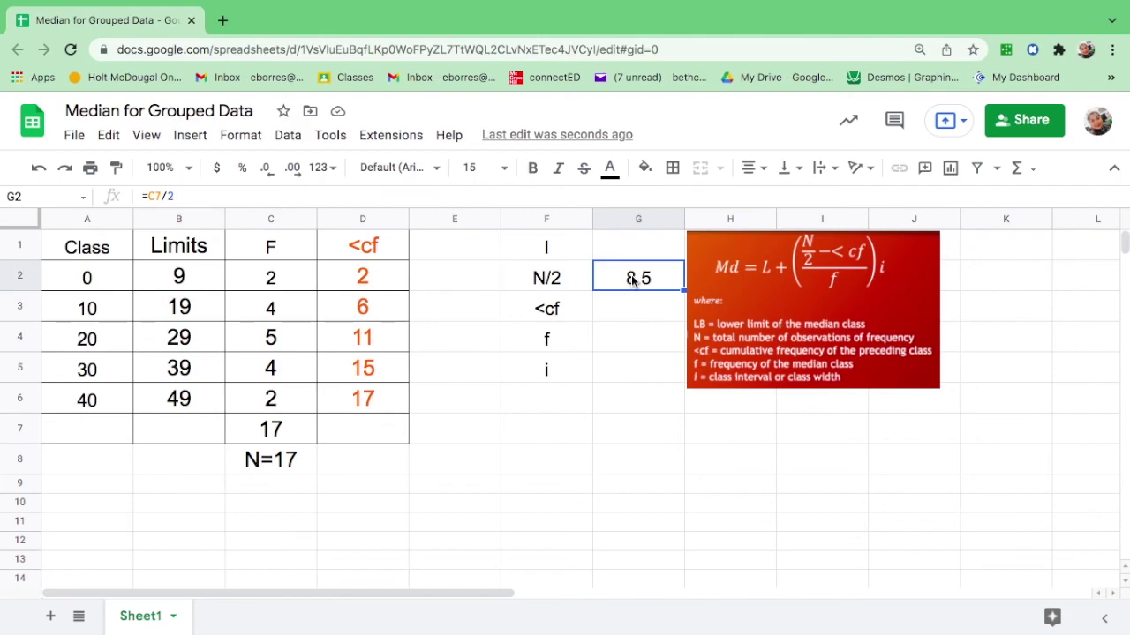
pyautogui.click(368, 279)
pyautogui.click(372, 316)
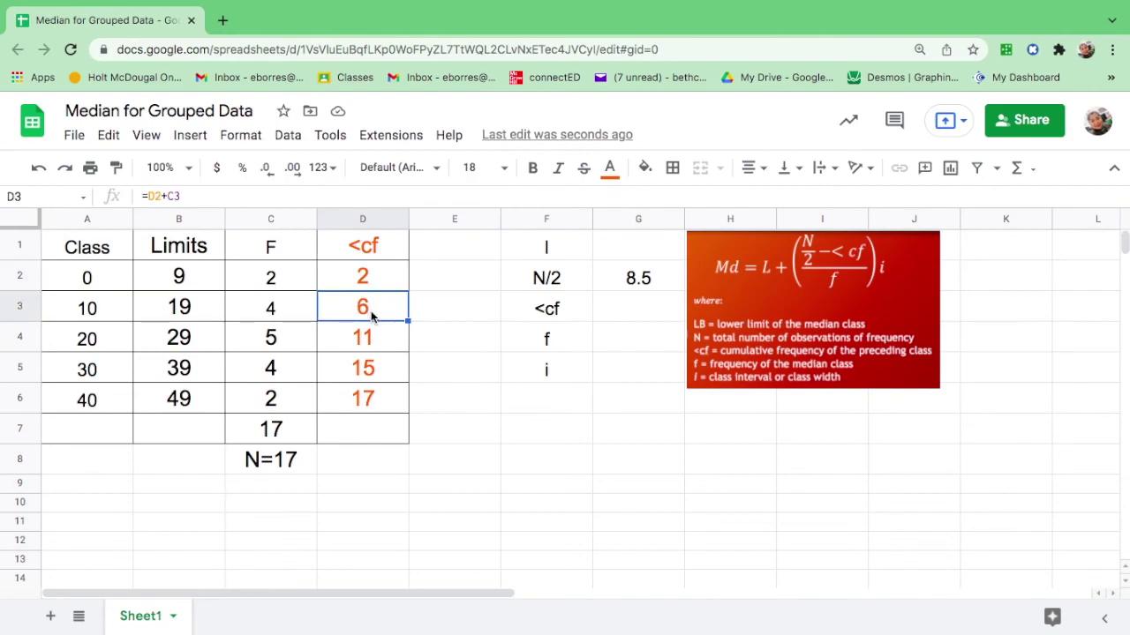
pyautogui.click(375, 280)
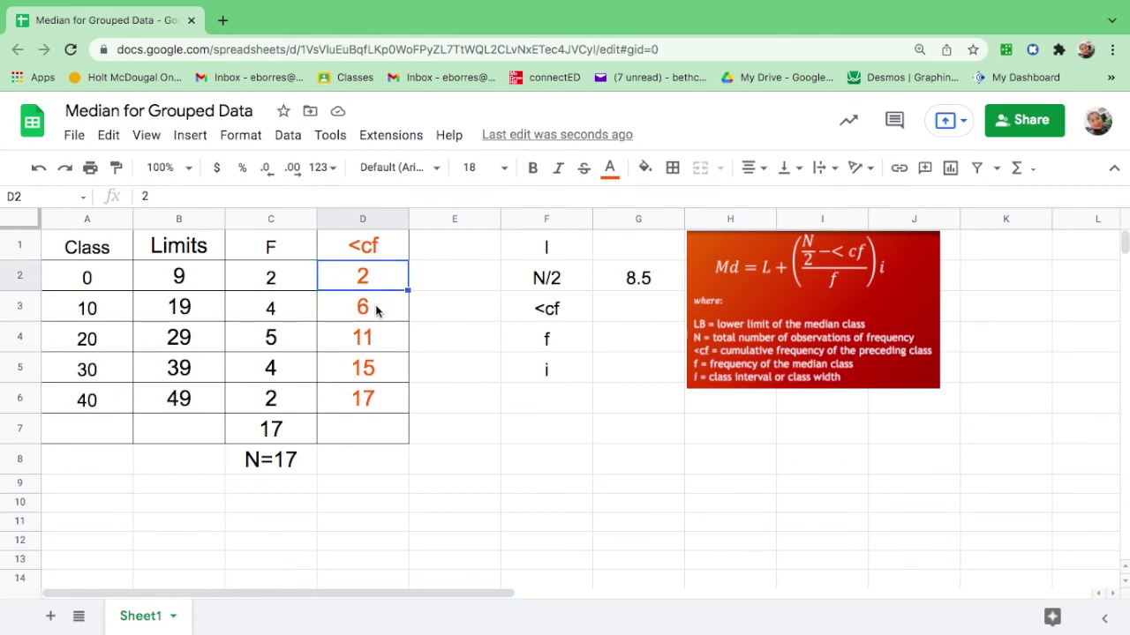
pyautogui.click(375, 309)
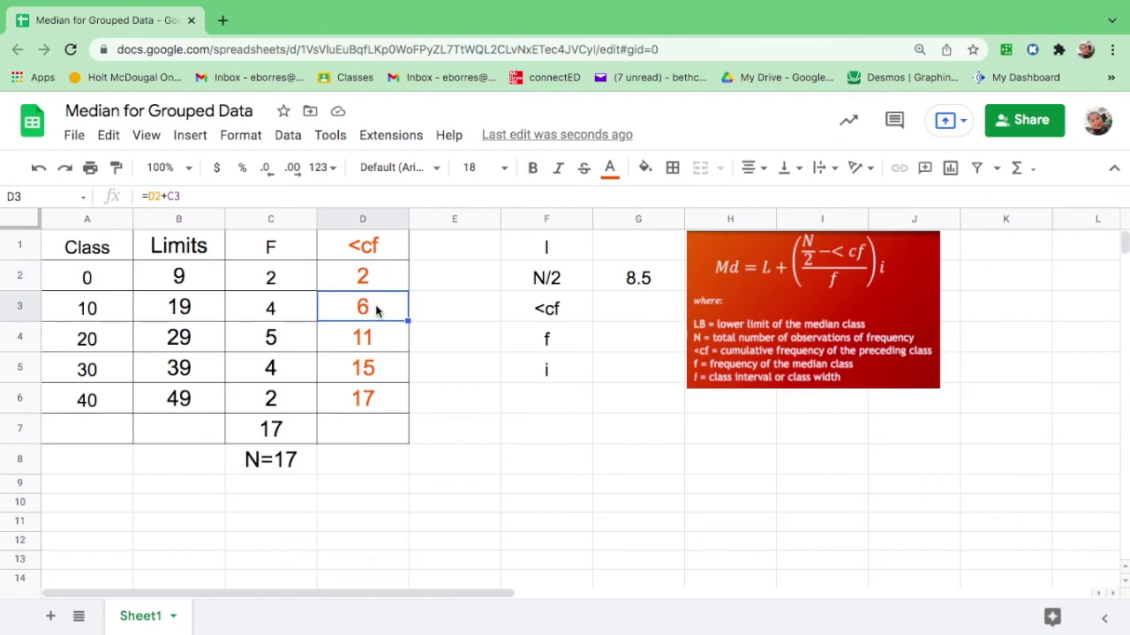
pyautogui.click(385, 280)
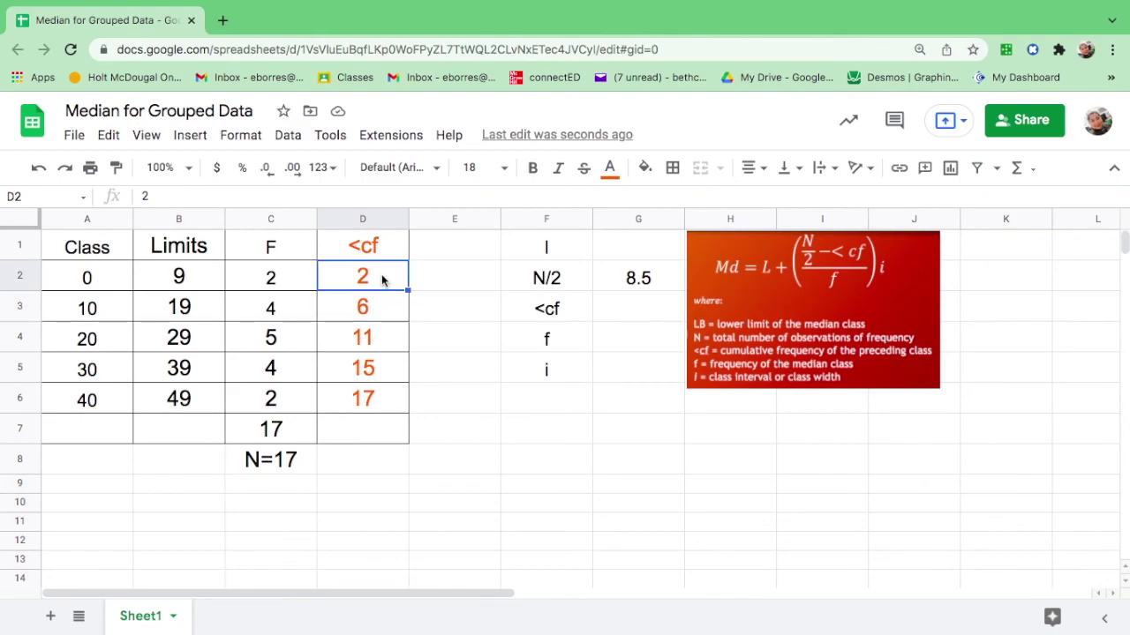
pyautogui.click(382, 309)
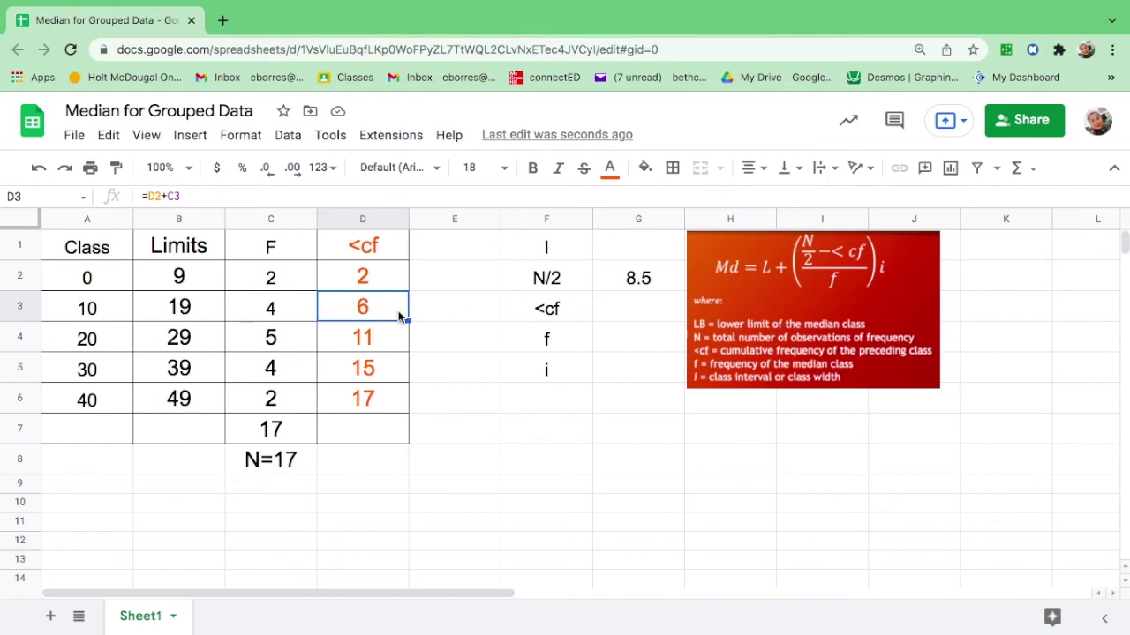
pyautogui.click(380, 339)
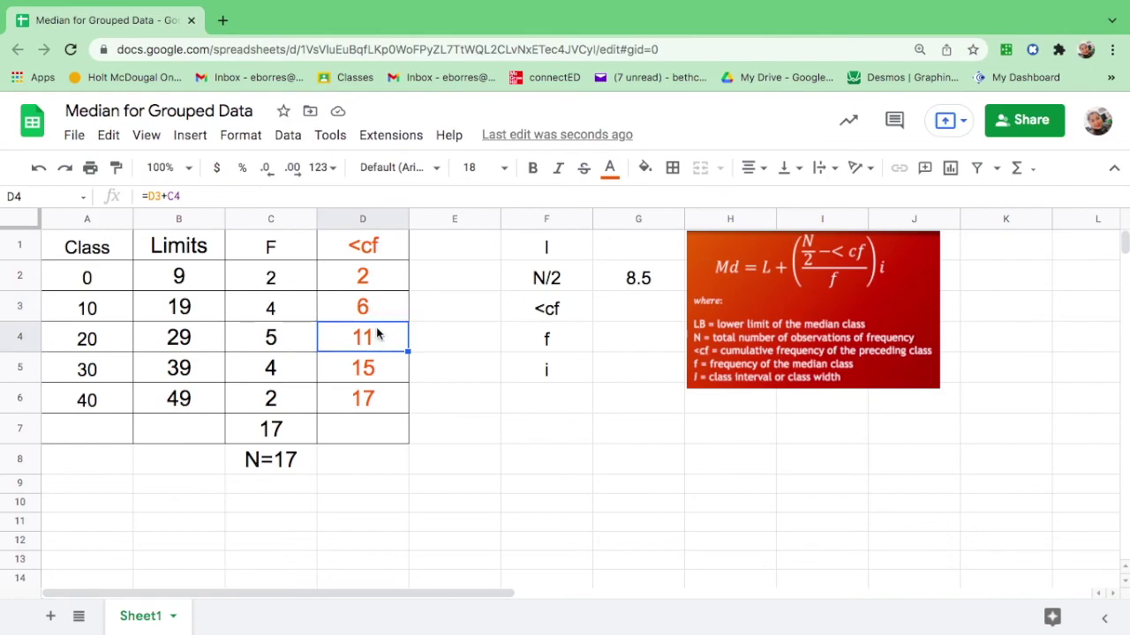
pyautogui.click(384, 310)
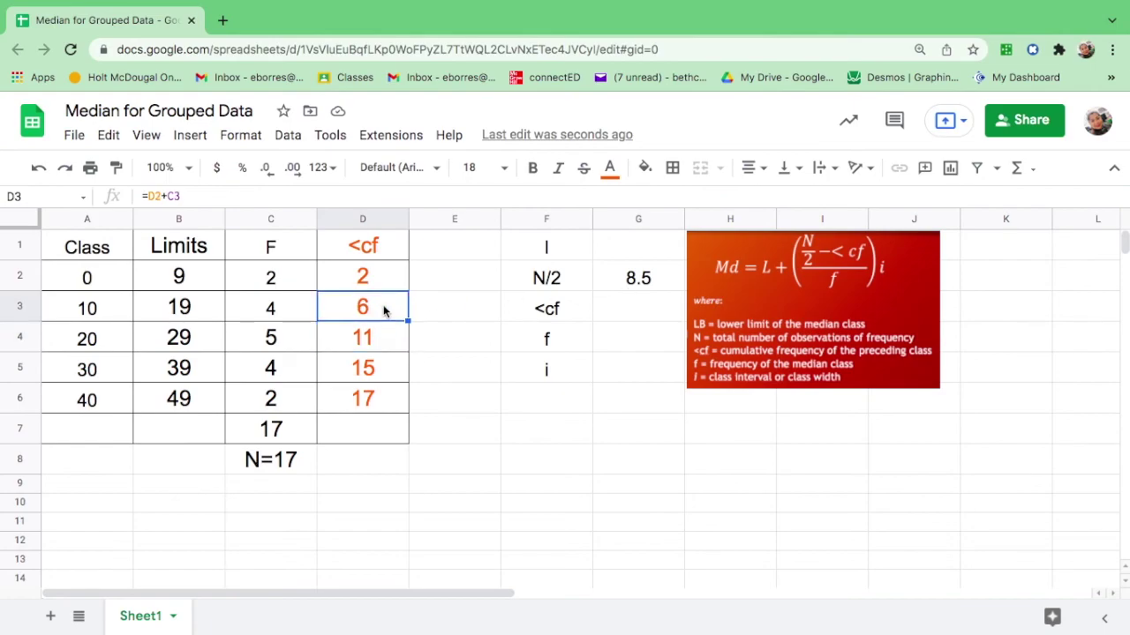
pyautogui.click(377, 338)
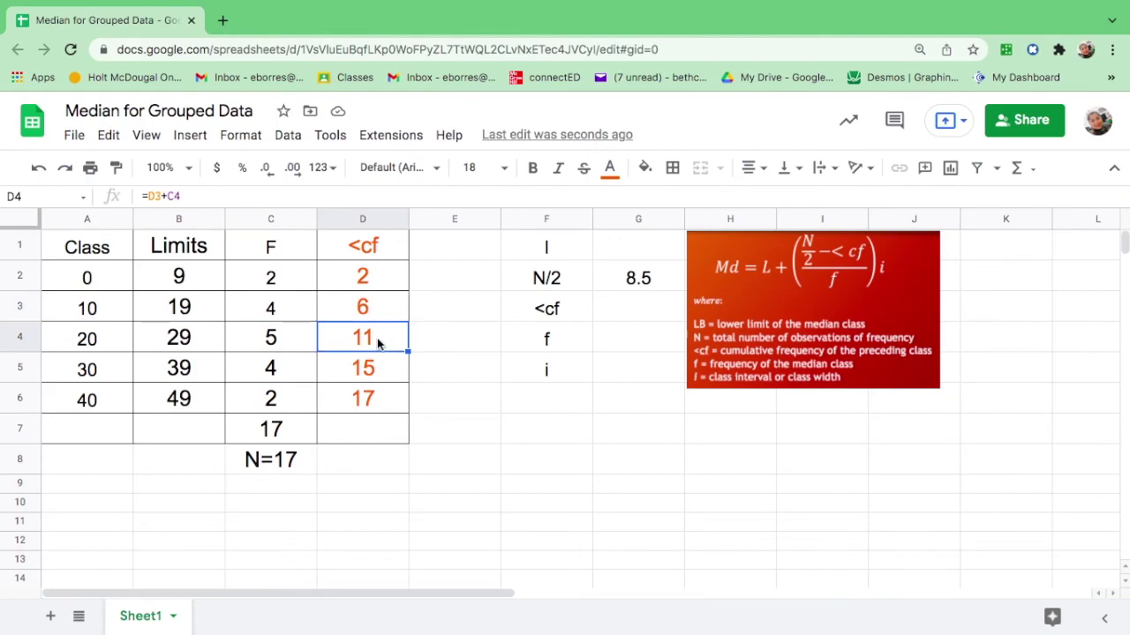
# - Give the 20–29 class row A4:D4 a red fill with white text
pyautogui.click(644, 284)
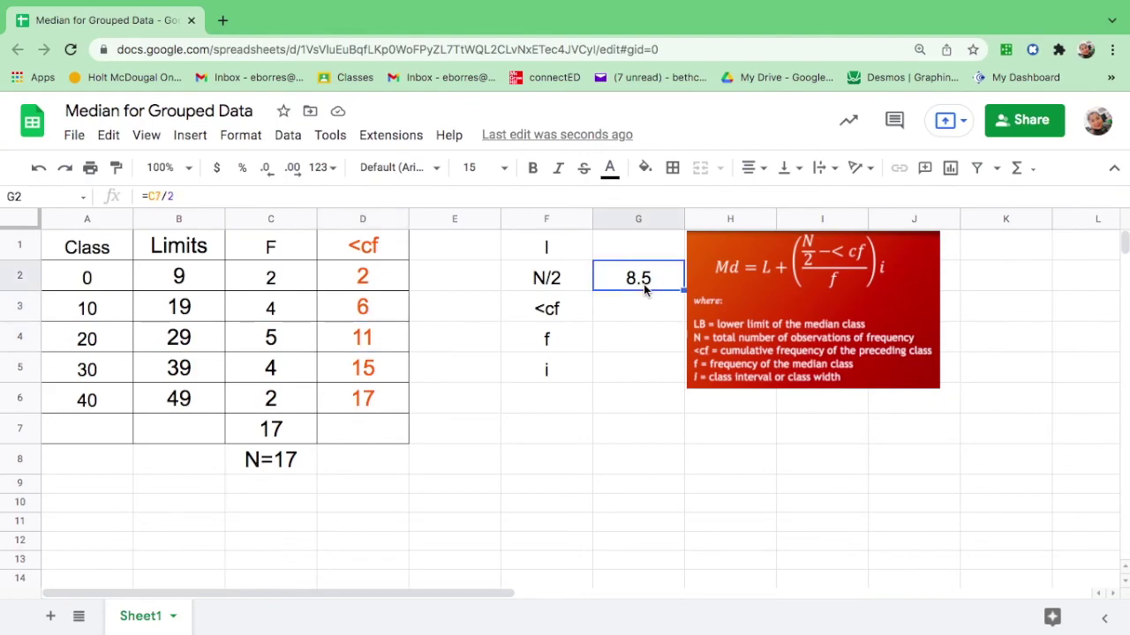
pyautogui.click(91, 347)
pyautogui.moveTo(91, 347); pyautogui.dragTo(380, 342)
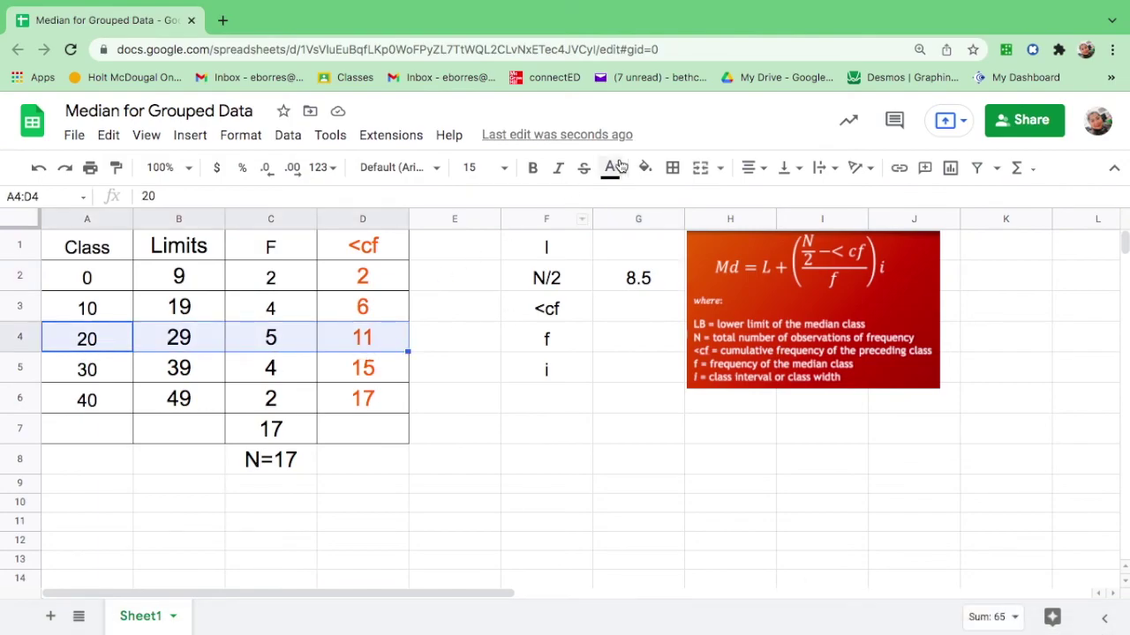
pyautogui.click(645, 167)
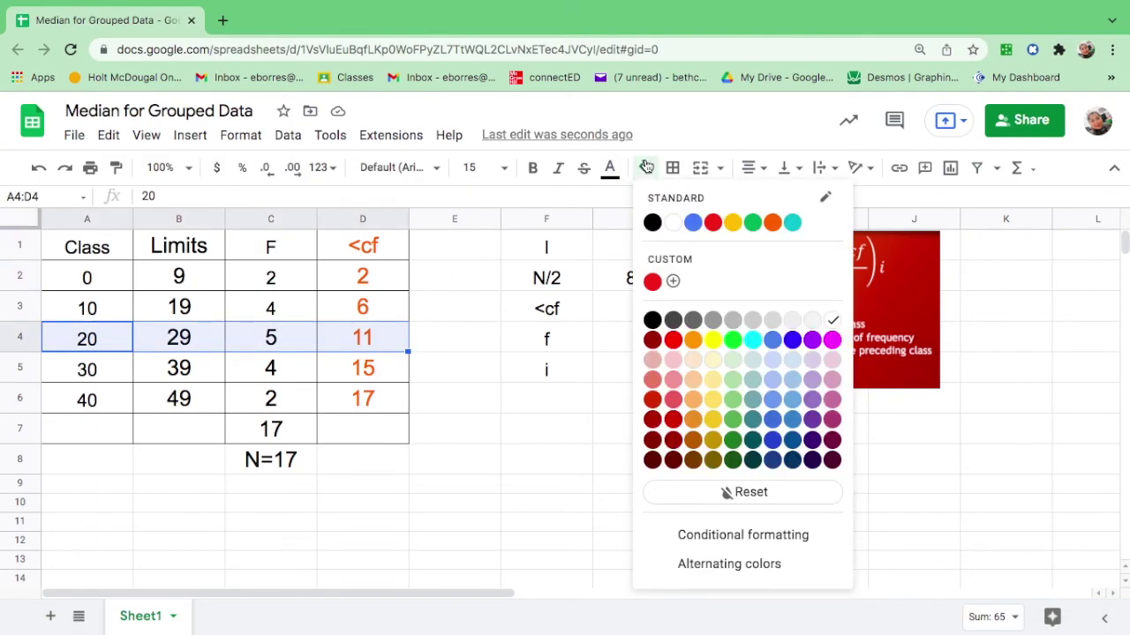
pyautogui.click(714, 219)
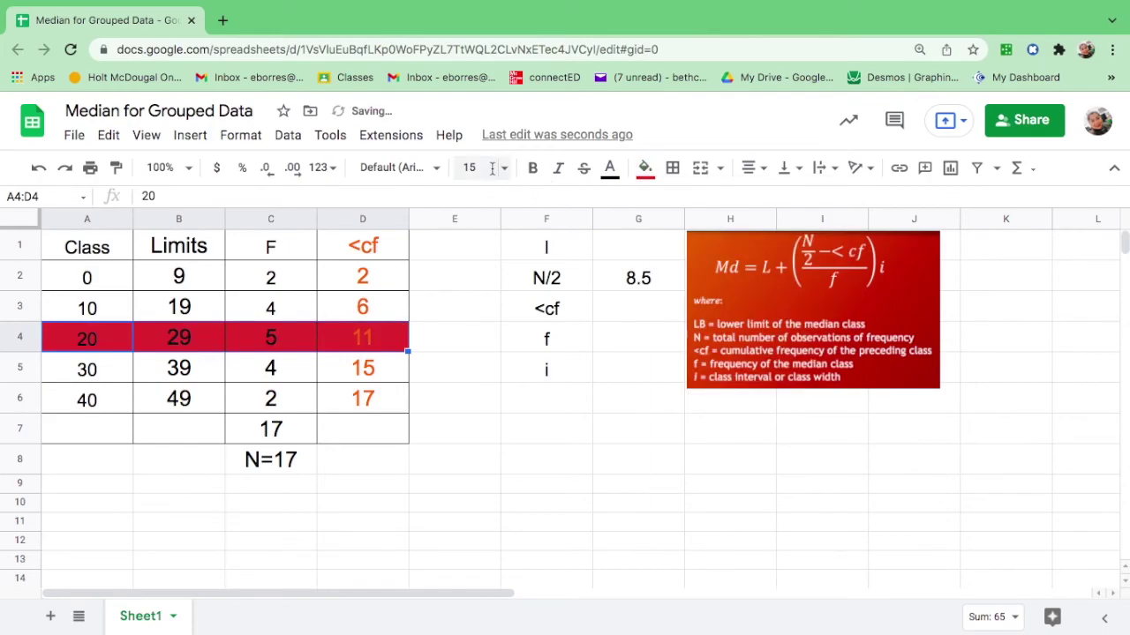
pyautogui.click(609, 166)
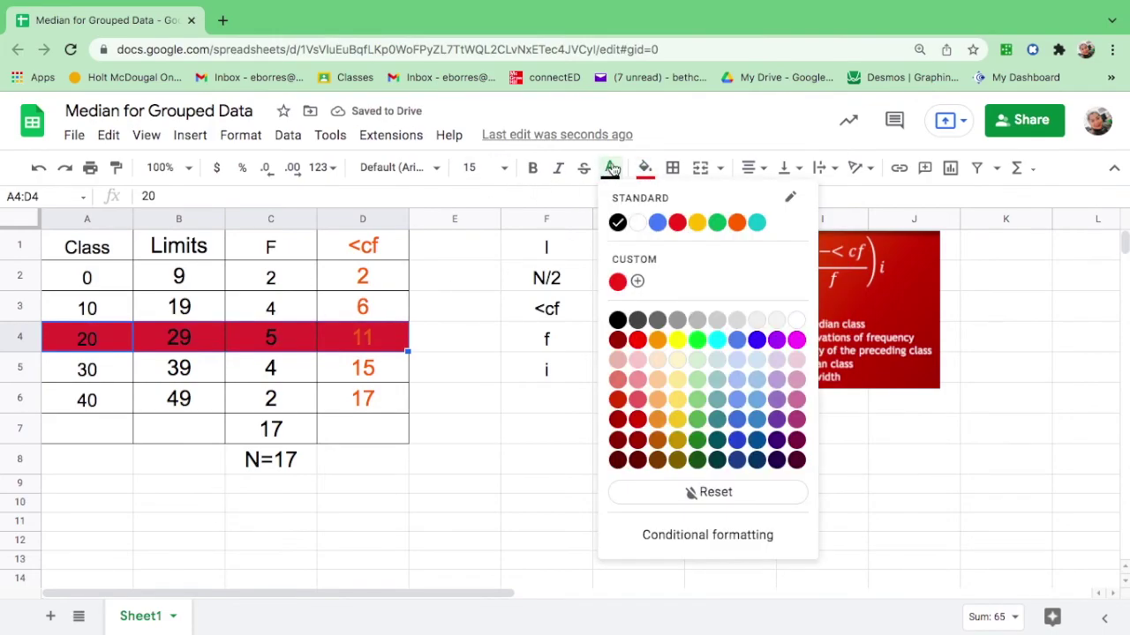
pyautogui.click(643, 222)
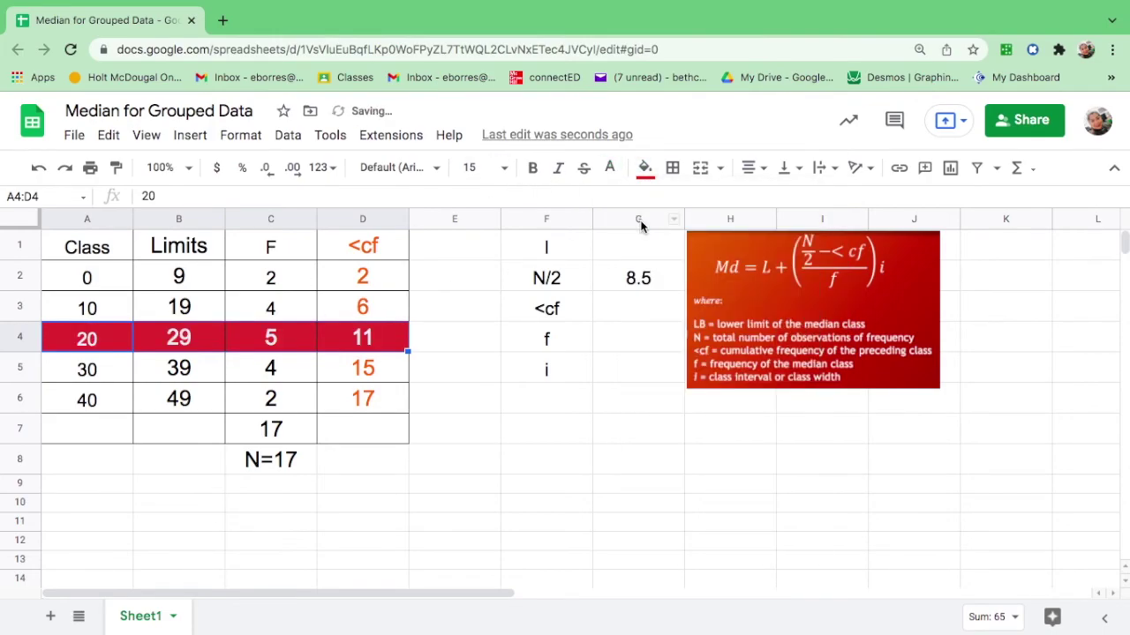
pyautogui.click(509, 442)
pyautogui.click(647, 280)
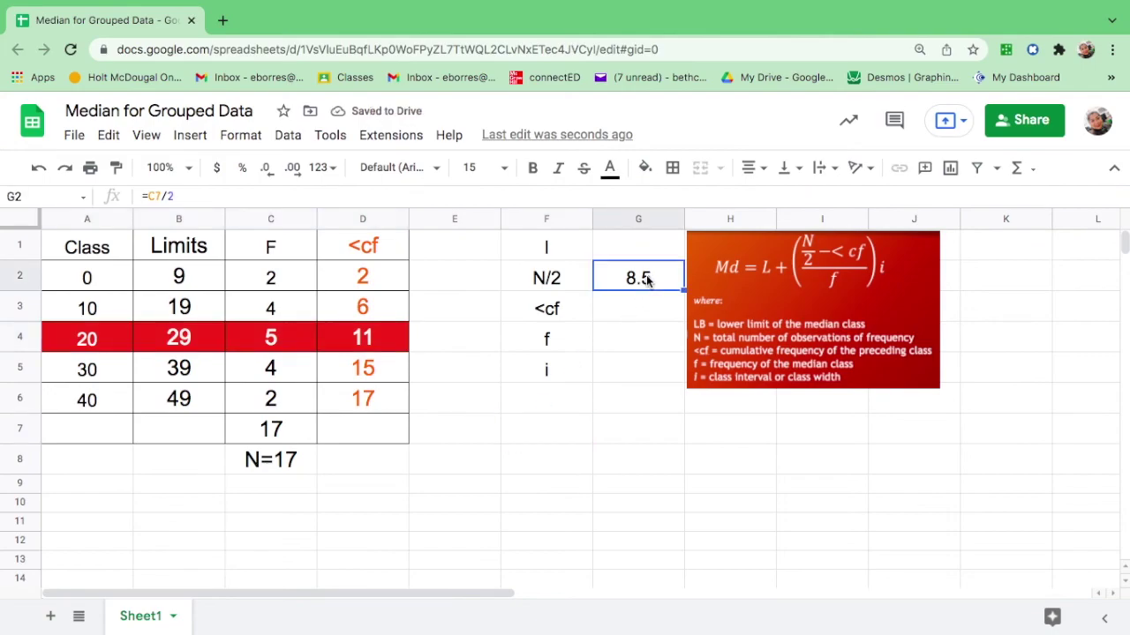
pyautogui.moveTo(366, 247); pyautogui.dragTo(369, 402)
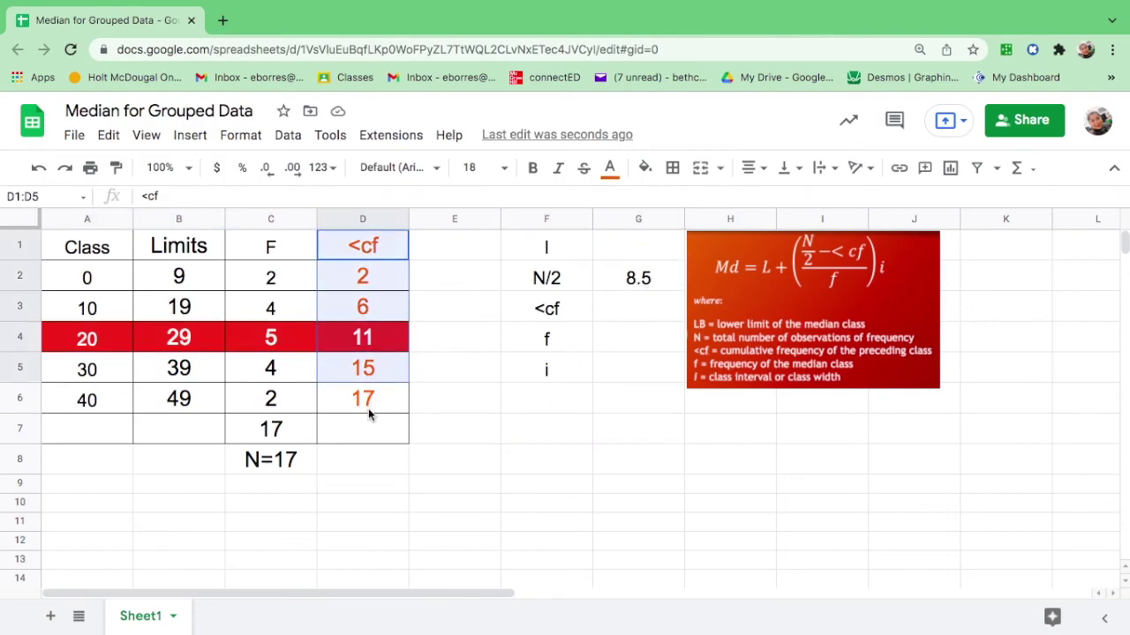
pyautogui.click(629, 315)
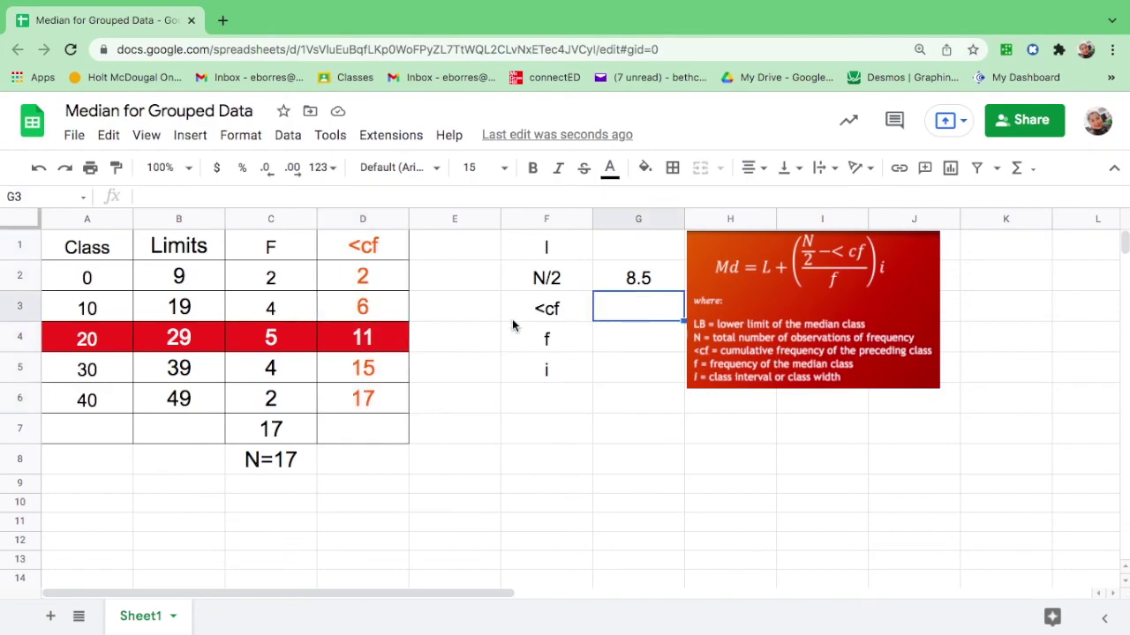
# - Enter 8.5 in E4 and '>8.5' in E5 beside the median class row
pyautogui.click(444, 331)
pyautogui.write('=')
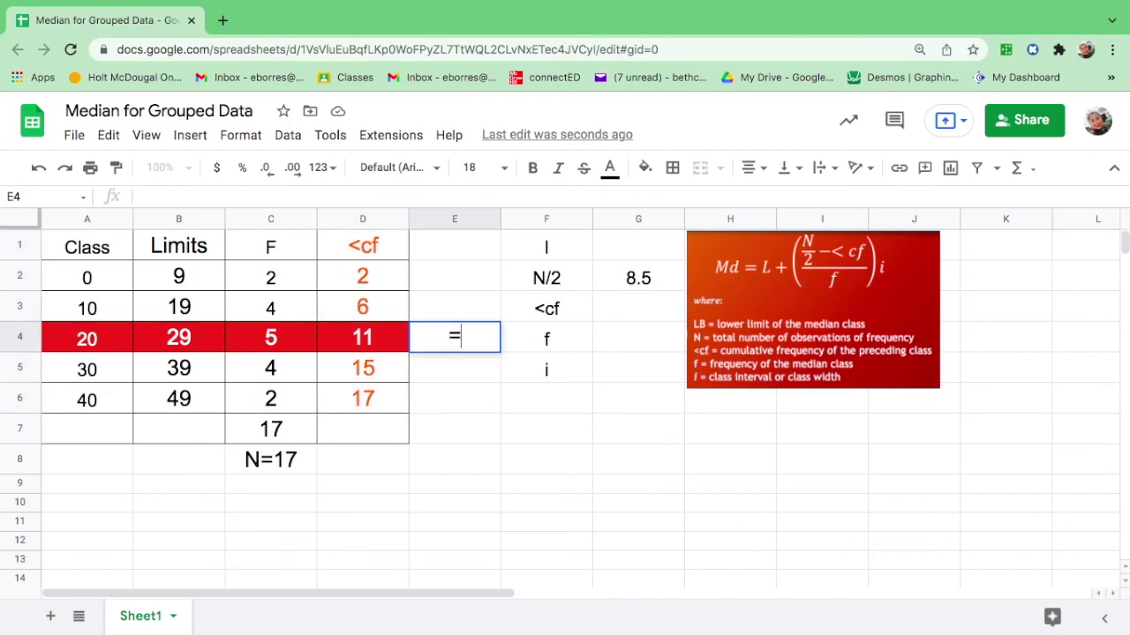
pyautogui.write('8.5')
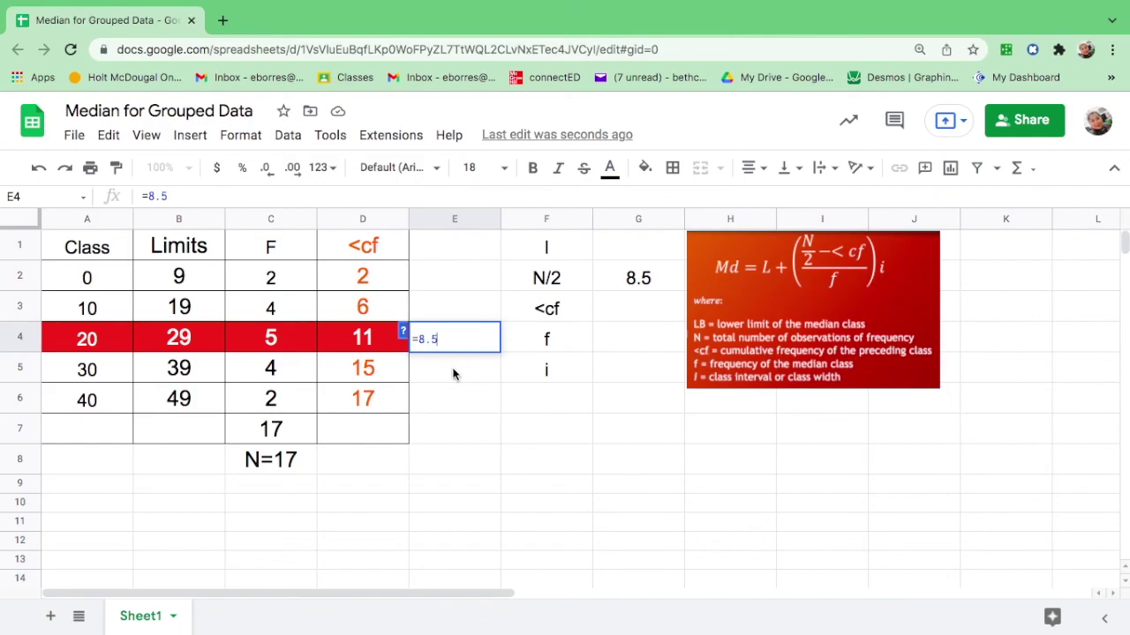
pyautogui.press('Return')
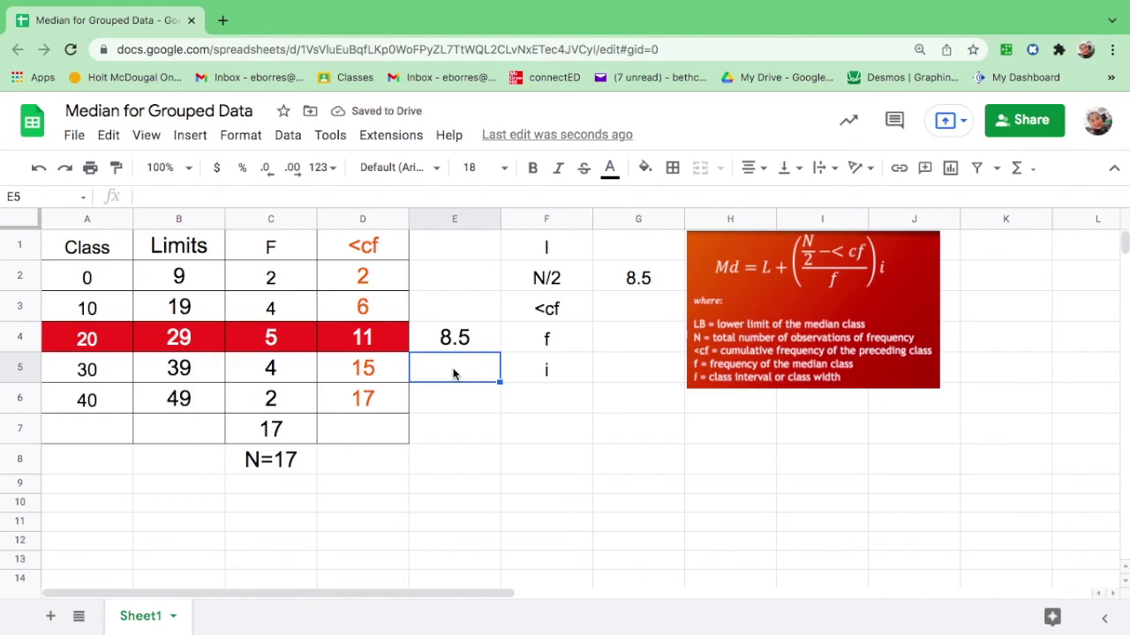
pyautogui.write('>8')
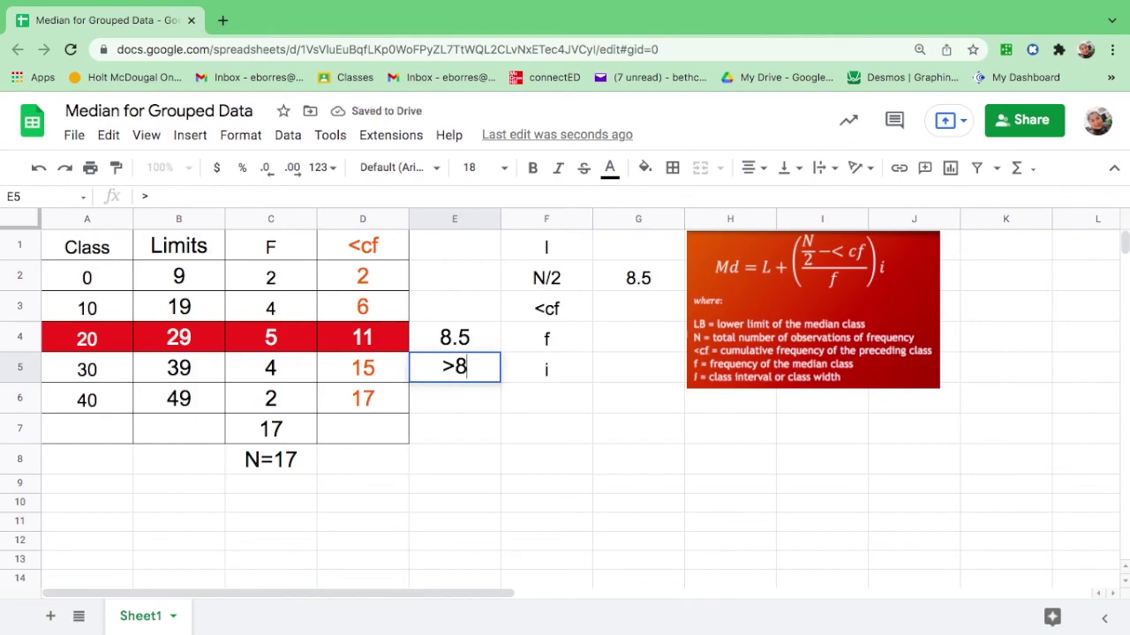
pyautogui.write('.5')
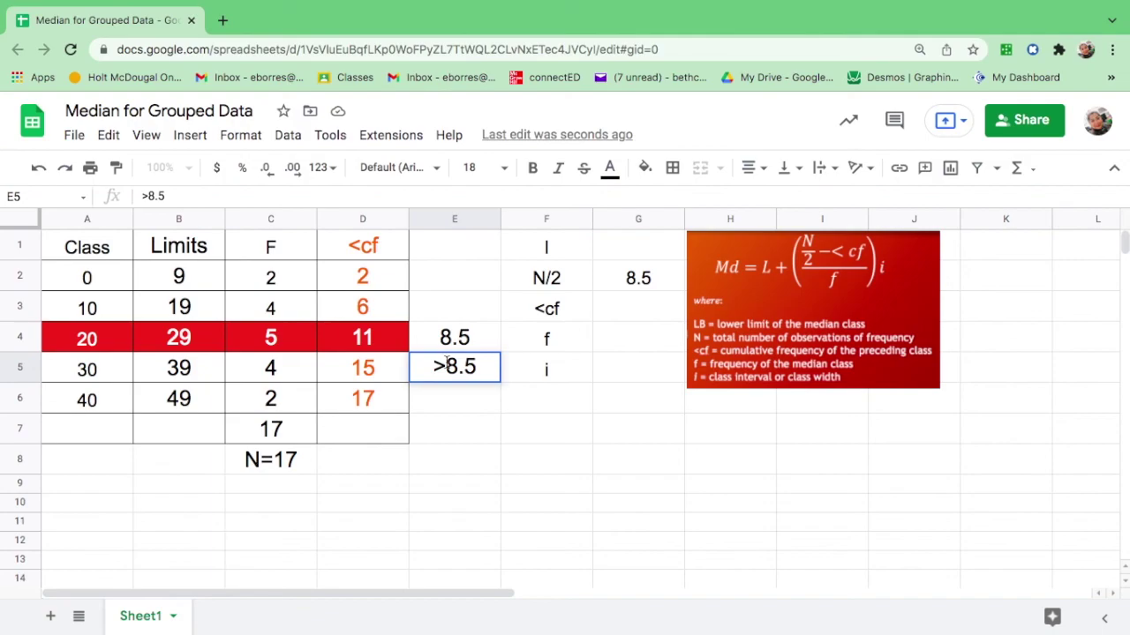
pyautogui.click(373, 328)
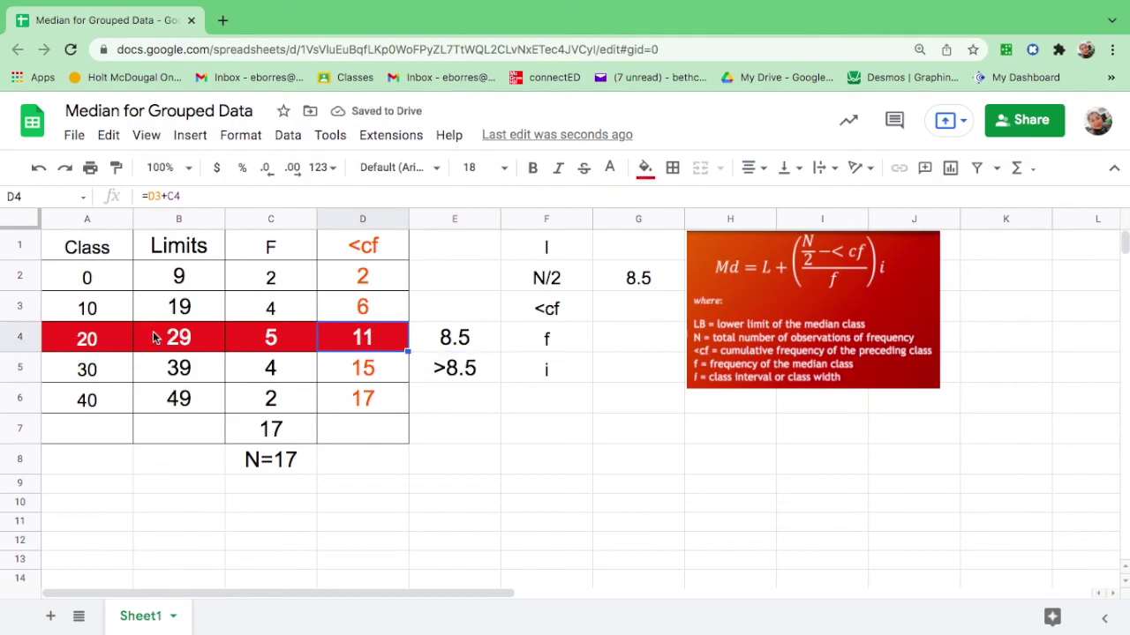
# - Replace E4's value with 'Median Class' and widen column E to fit it
pyautogui.click(67, 342)
pyautogui.moveTo(67, 342); pyautogui.dragTo(384, 335)
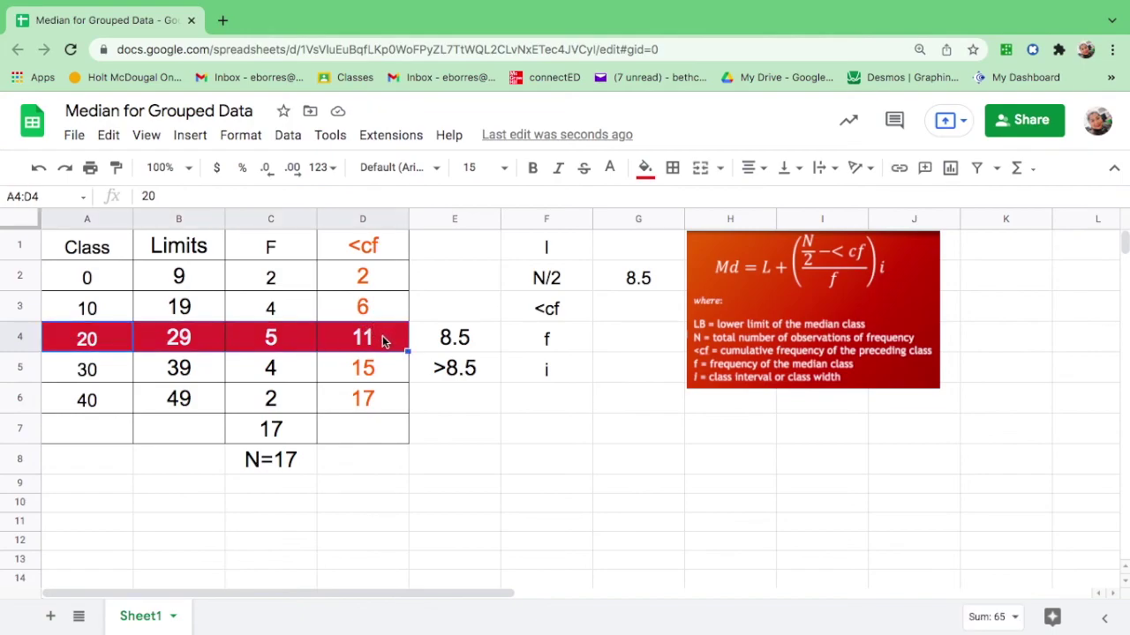
pyautogui.click(448, 343)
pyautogui.press('Delete')
pyautogui.press('Down')
pyautogui.click(447, 342)
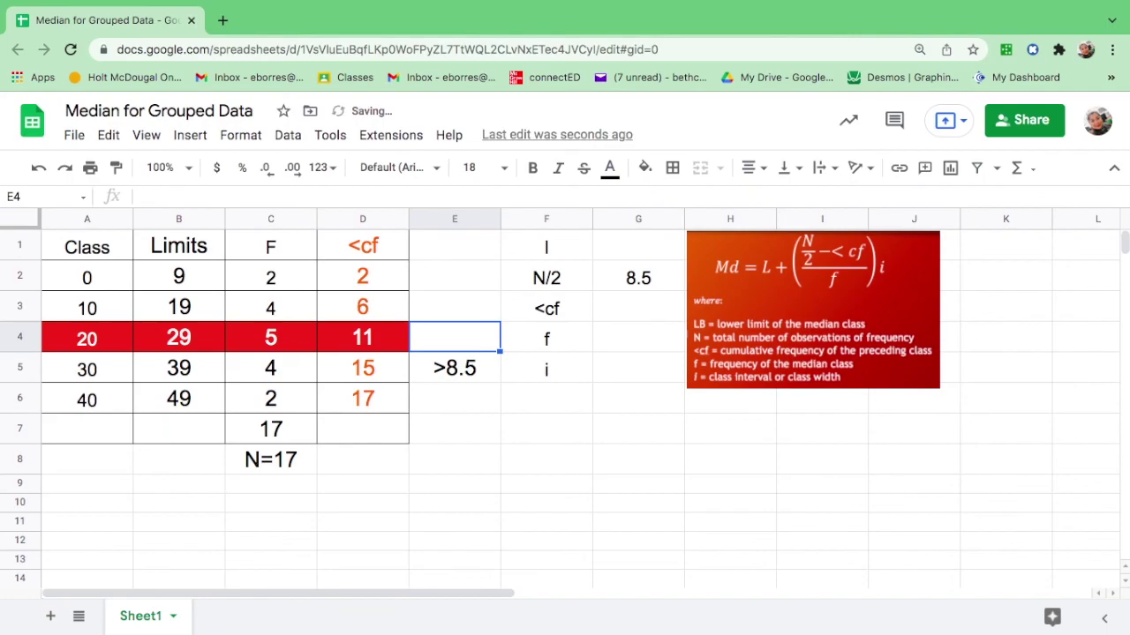
pyautogui.write('Median')
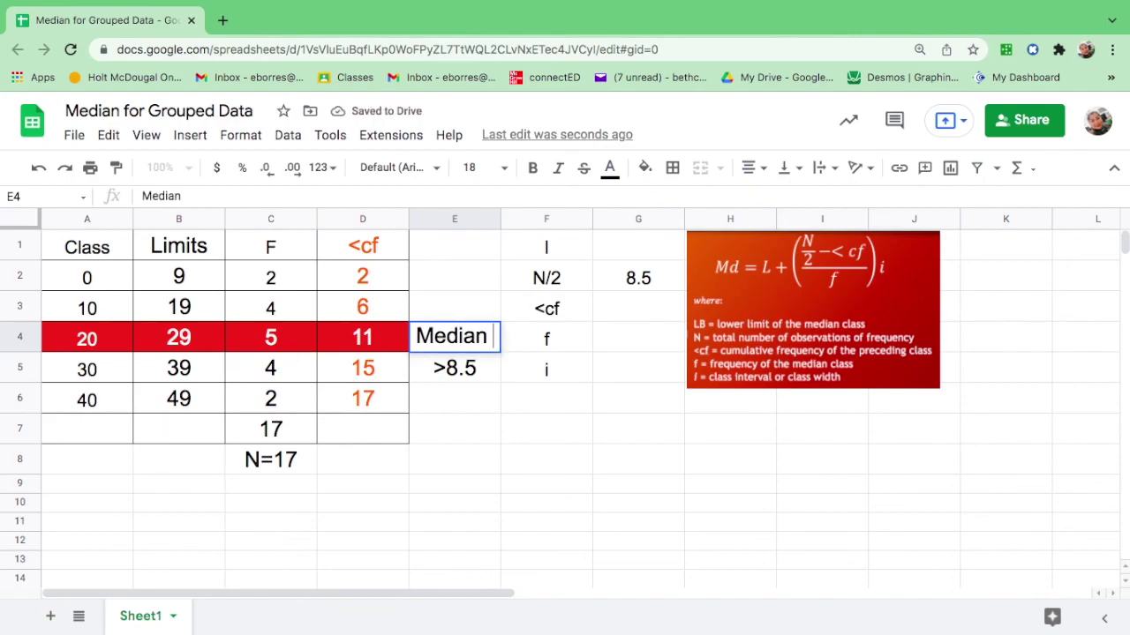
pyautogui.write('Class')
pyautogui.click(549, 452)
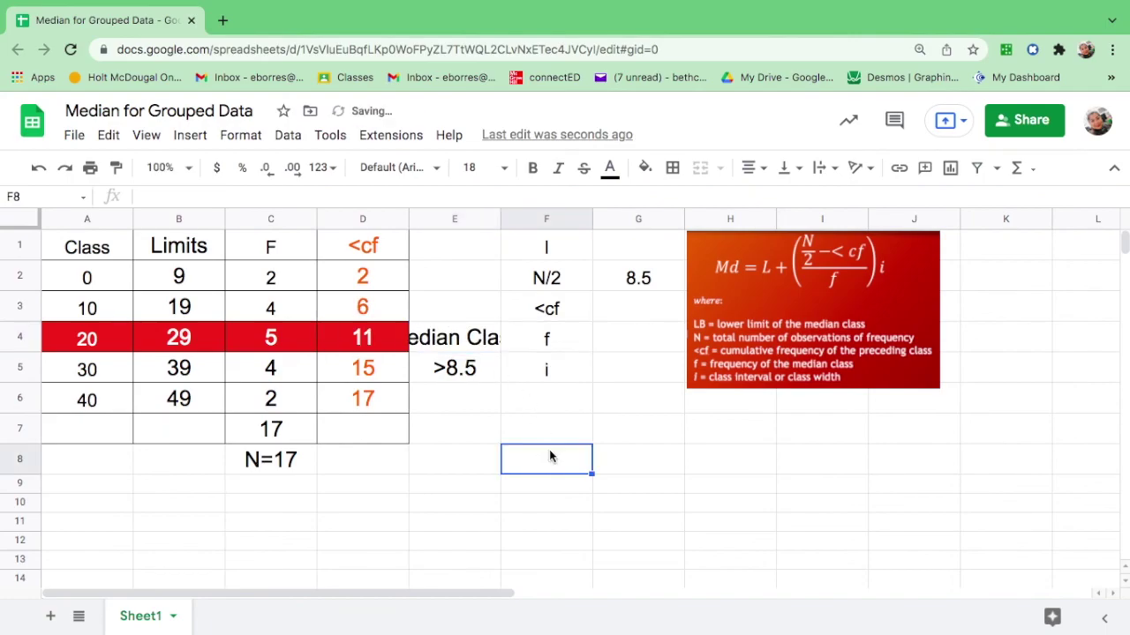
pyautogui.click(455, 338)
pyautogui.moveTo(501, 215); pyautogui.dragTo(598, 218)
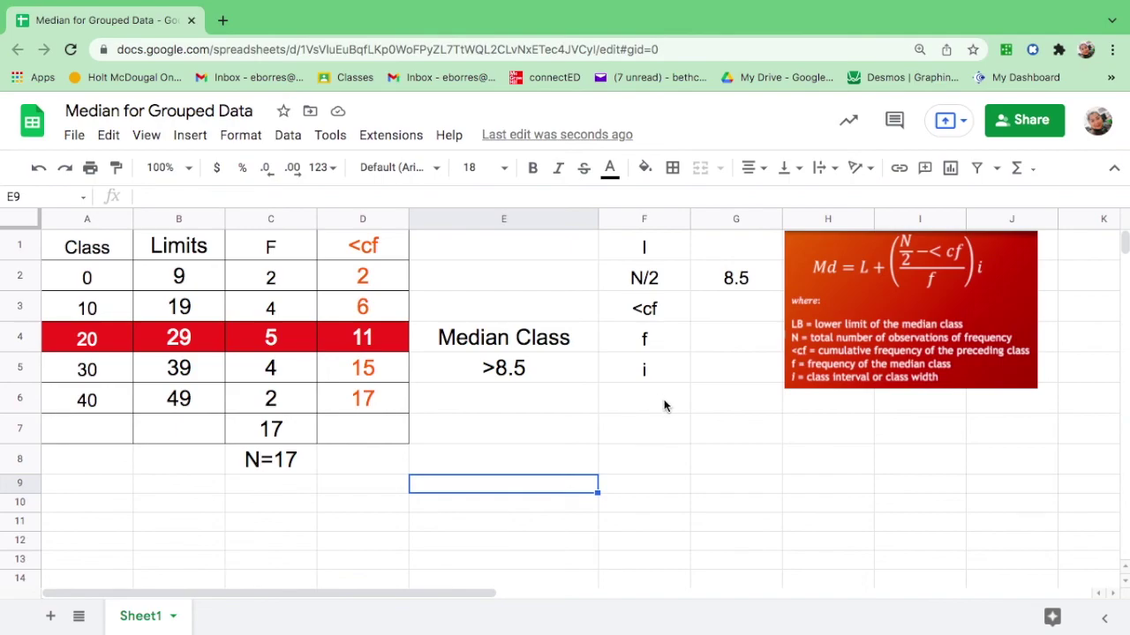
# - Fill the lower limit 20 in A4 yellow and enter l = 20 in G1
pyautogui.click(740, 249)
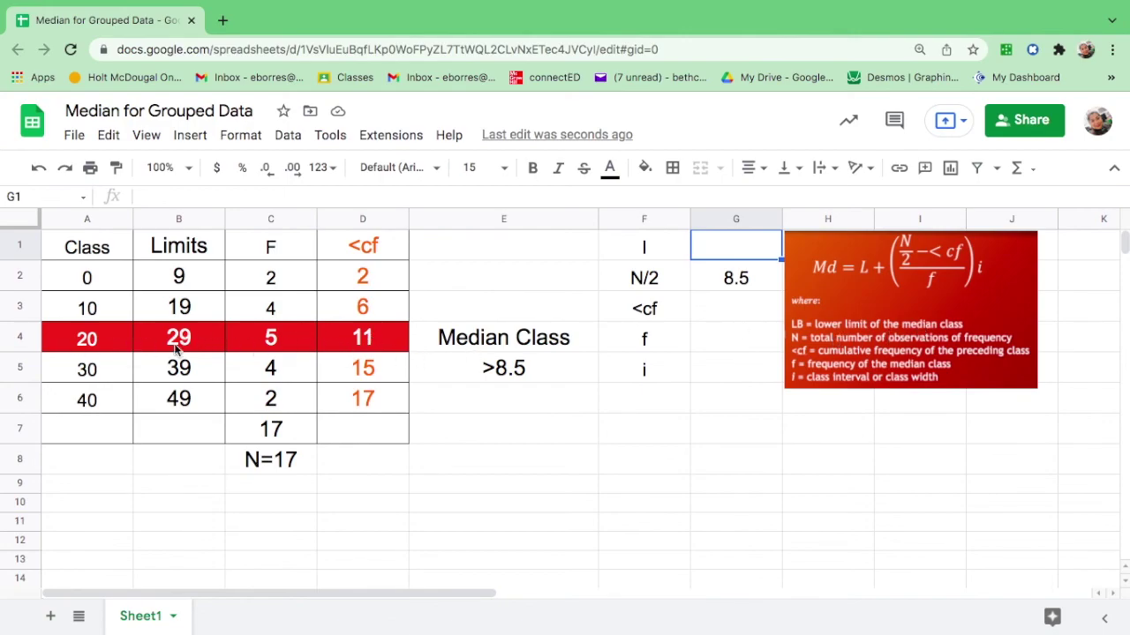
pyautogui.click(93, 343)
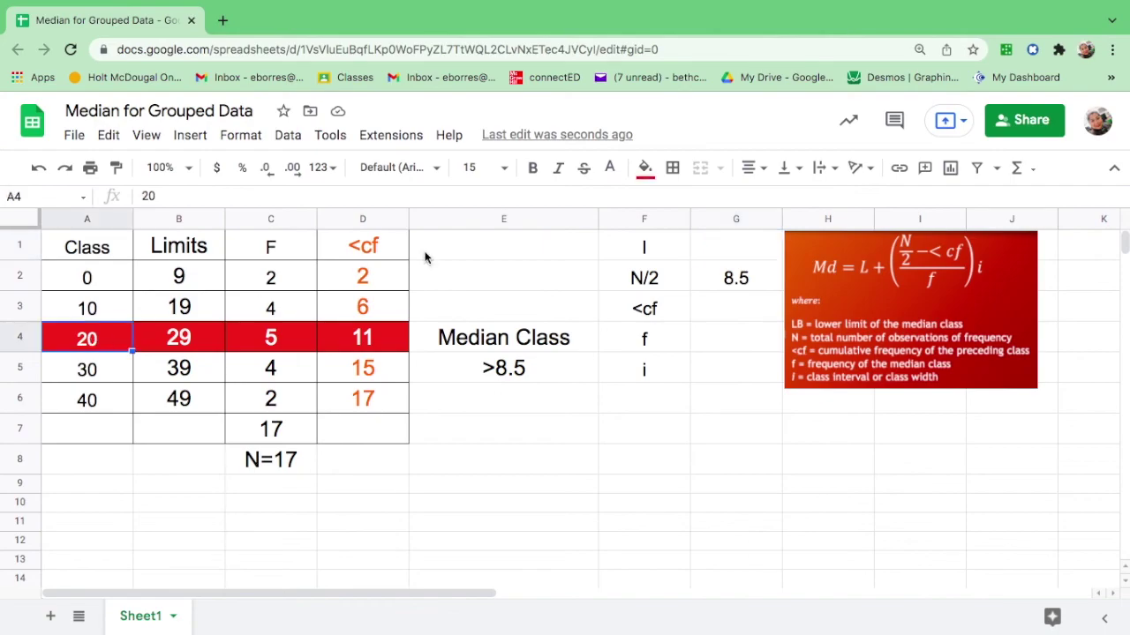
pyautogui.click(645, 167)
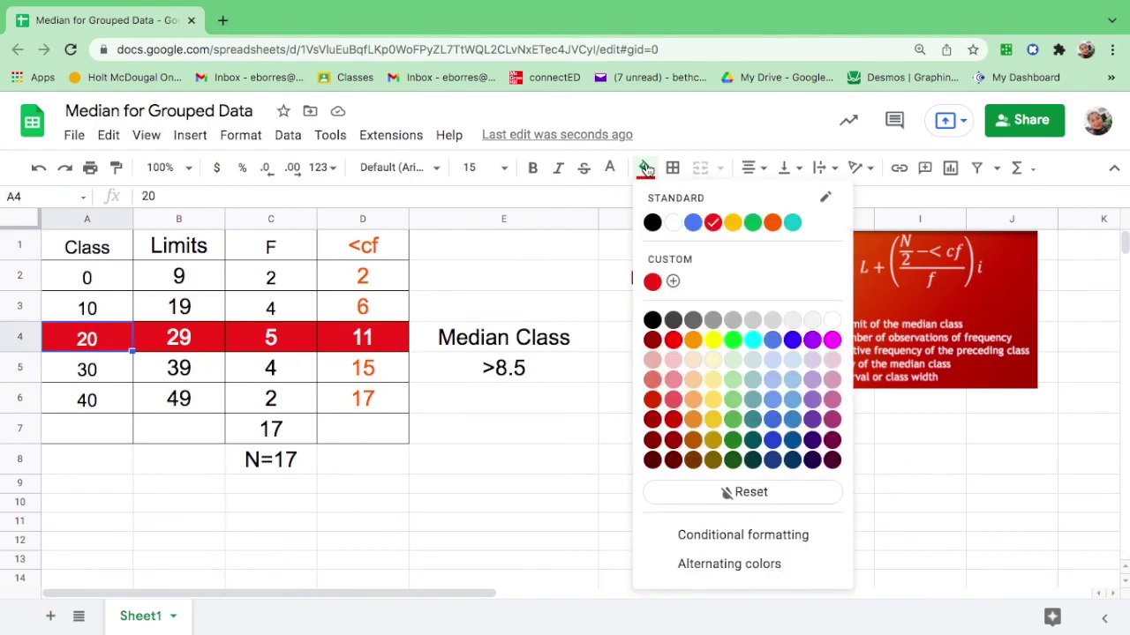
pyautogui.click(733, 223)
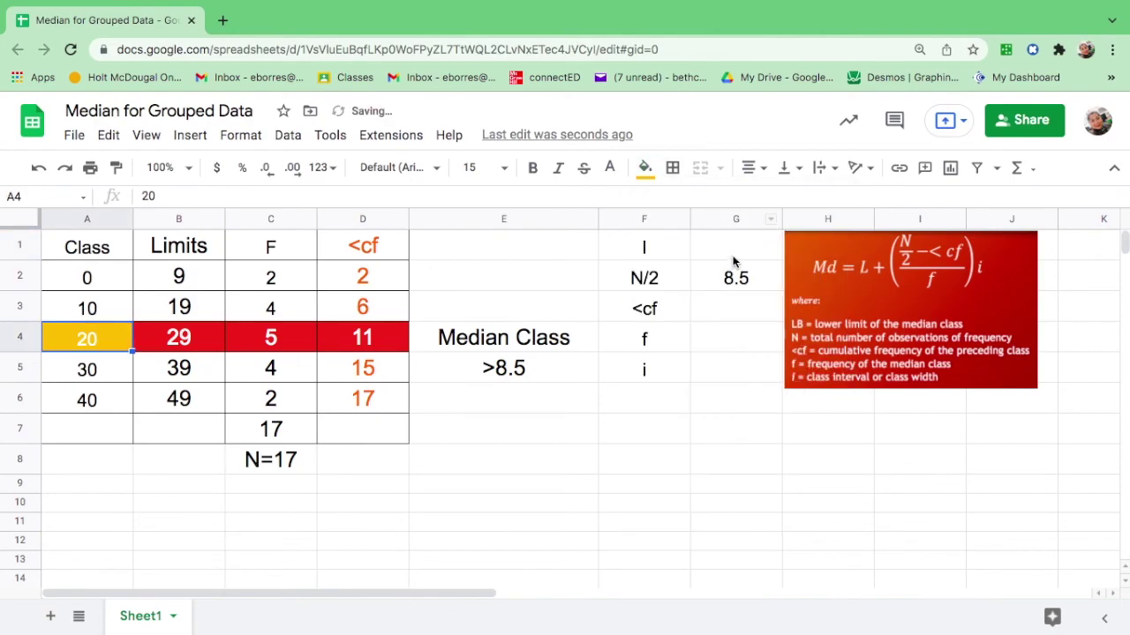
pyautogui.click(732, 258)
pyautogui.write('20')
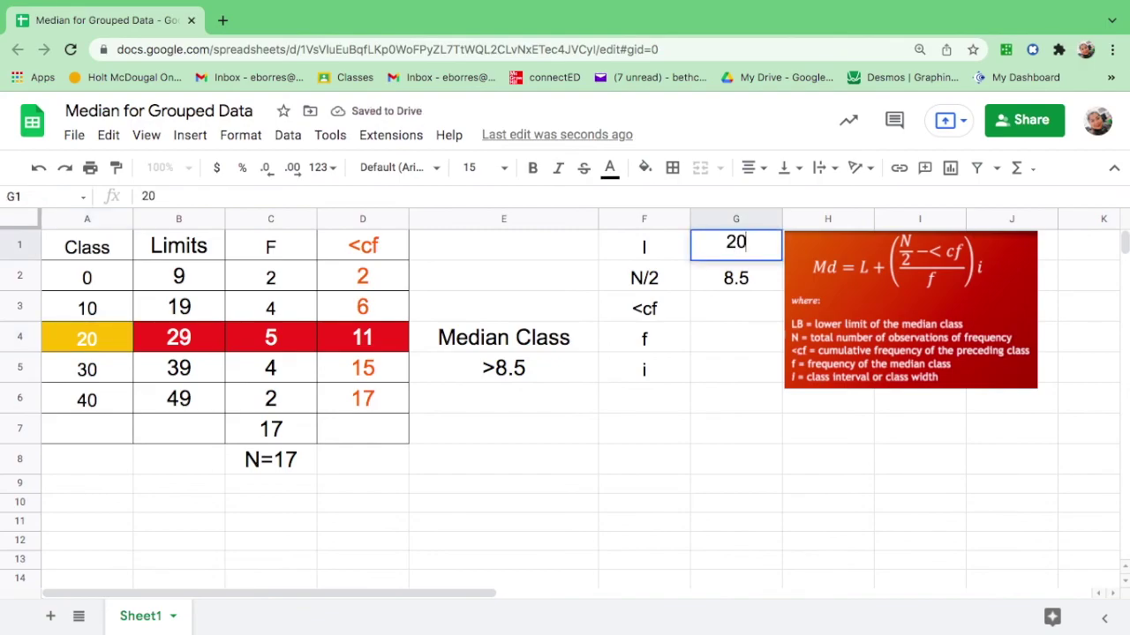
pyautogui.click(648, 315)
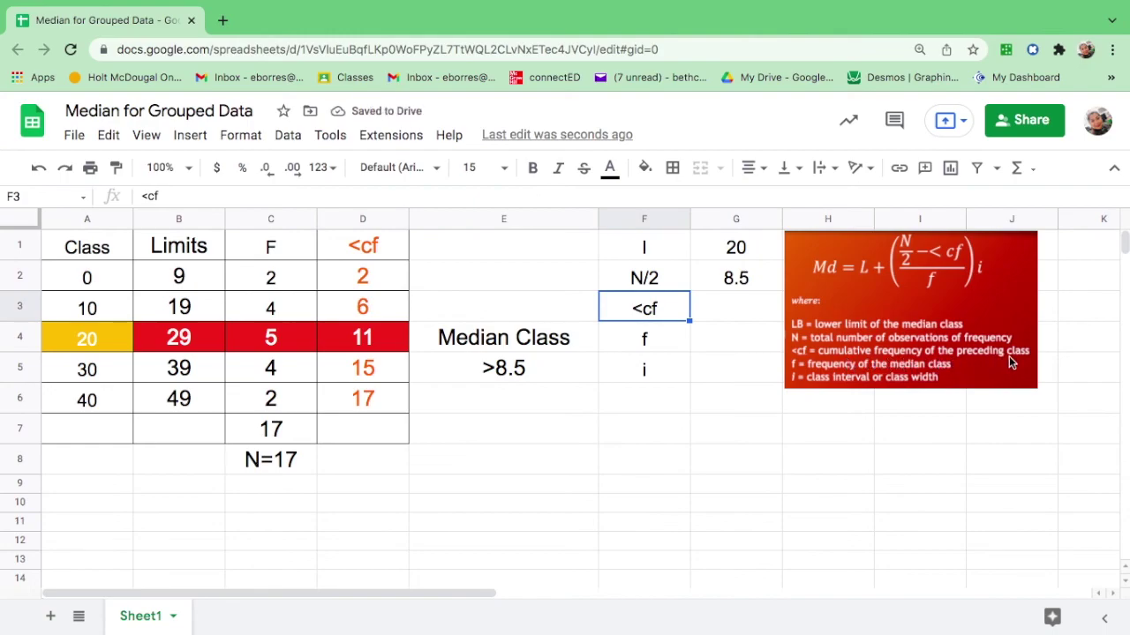
# - Type the note 'before' in E3
pyautogui.click(472, 316)
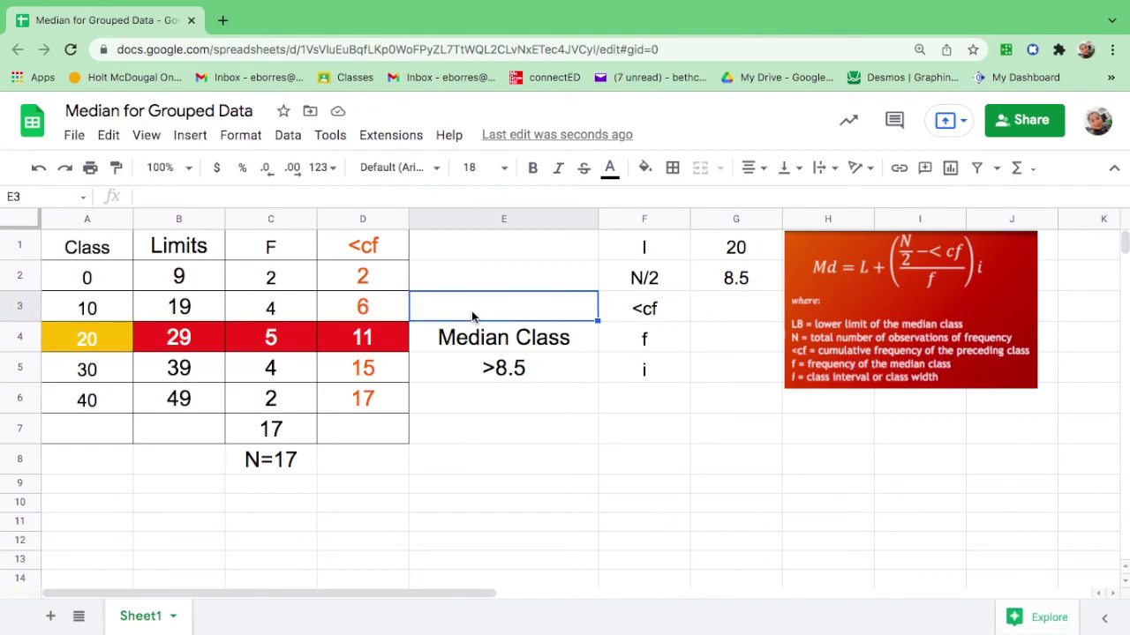
pyautogui.write('before')
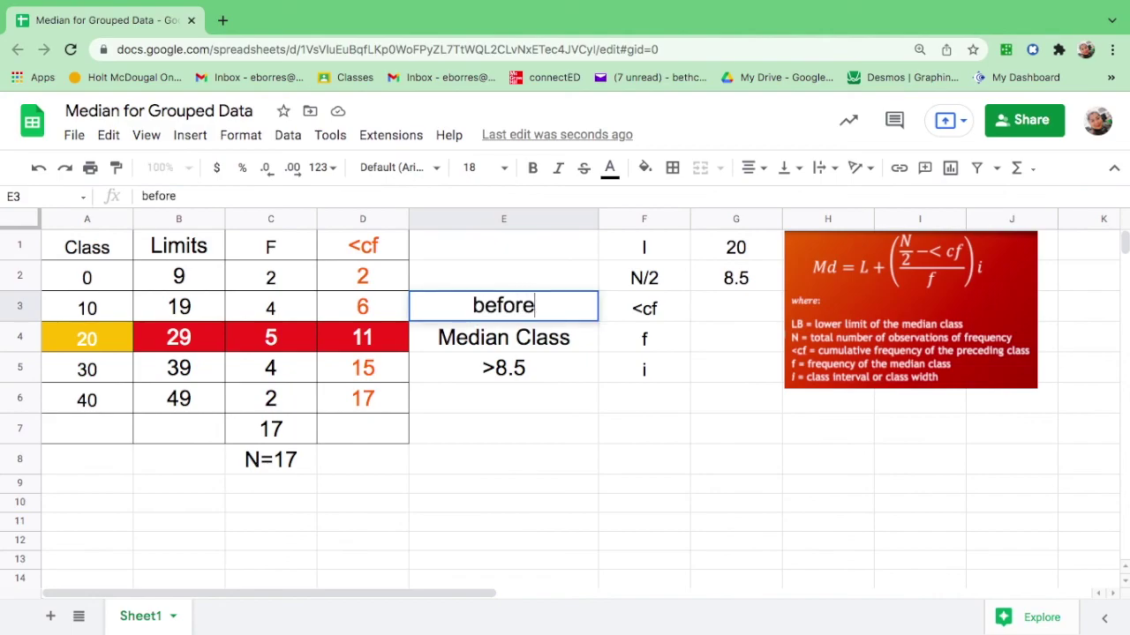
pyautogui.click(364, 247)
# - Fill the preceding cumulative frequency 6 in D3 teal and enter 6 in G3
pyautogui.click(374, 344)
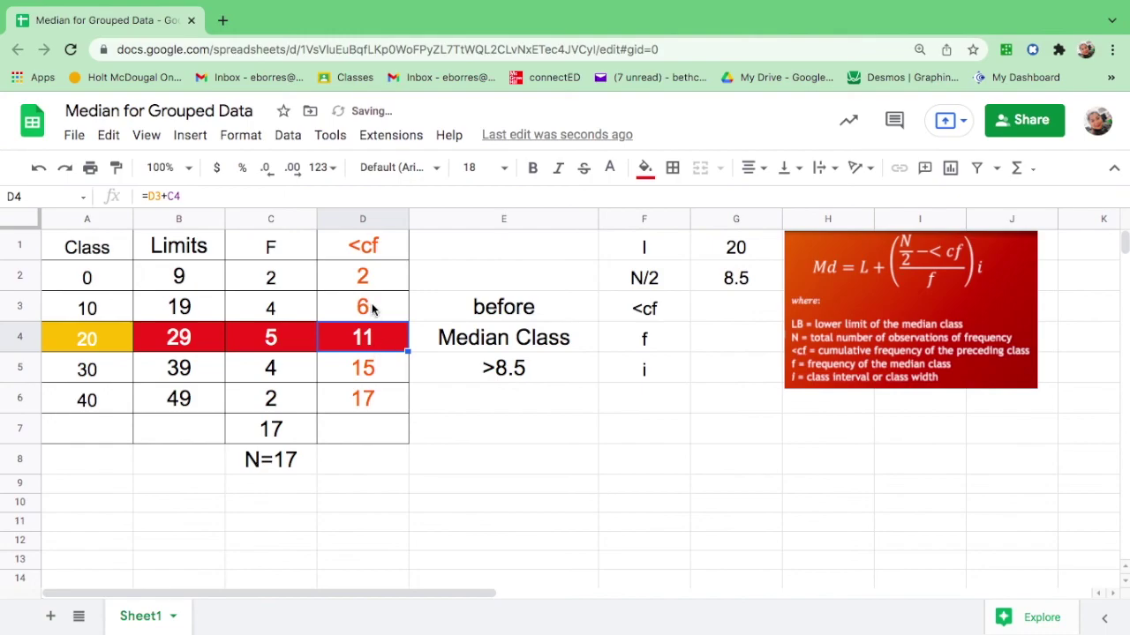
pyautogui.click(371, 308)
pyautogui.click(645, 168)
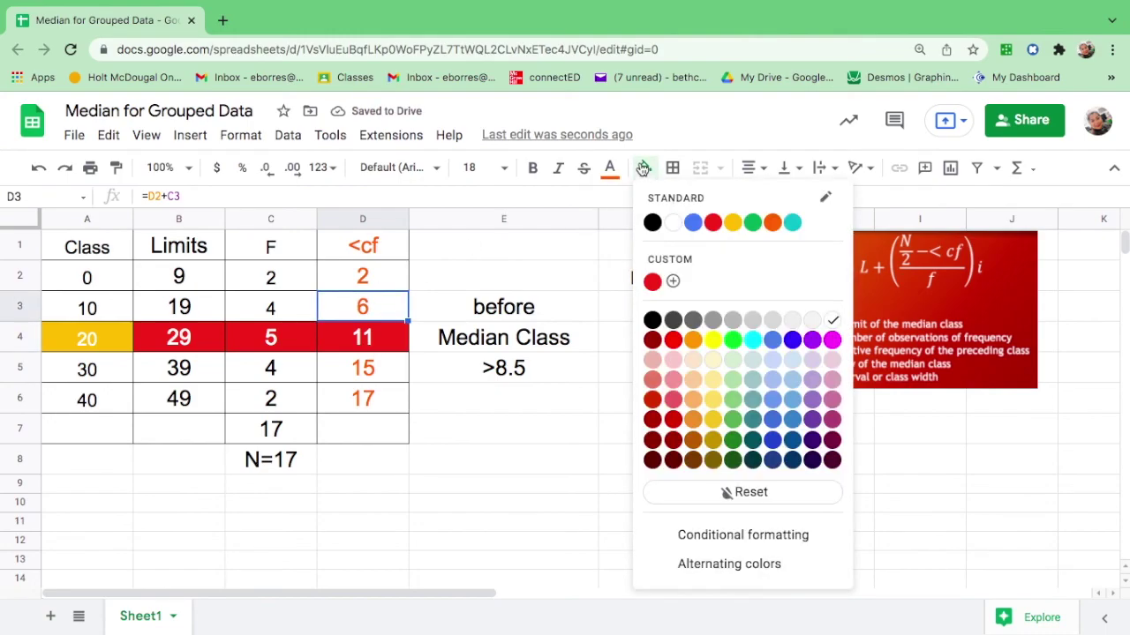
pyautogui.click(792, 223)
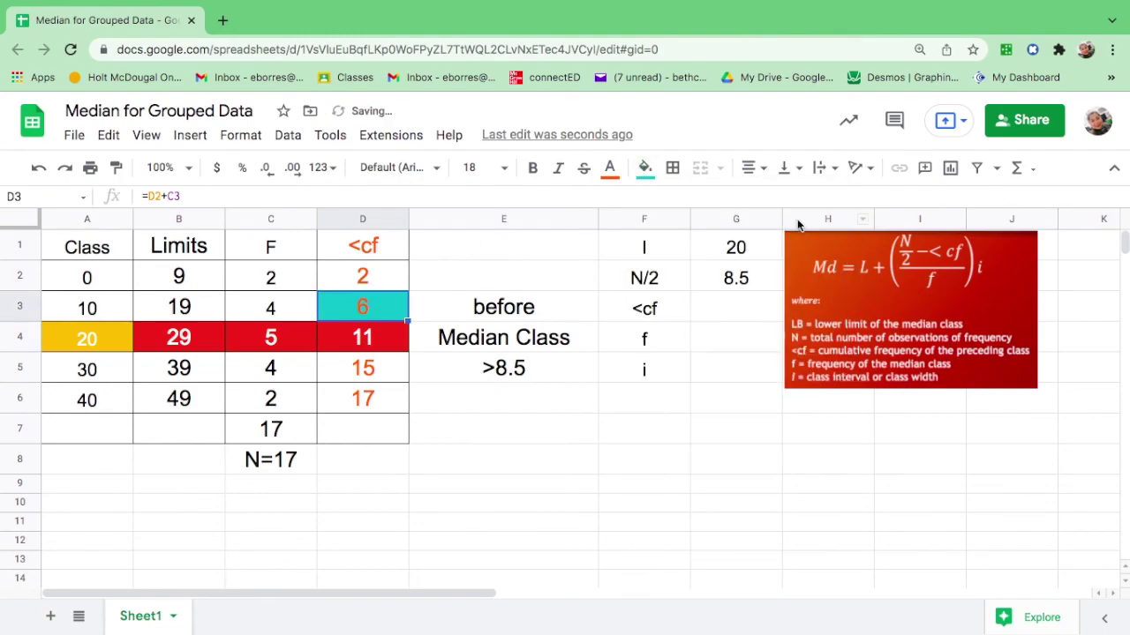
pyautogui.click(751, 308)
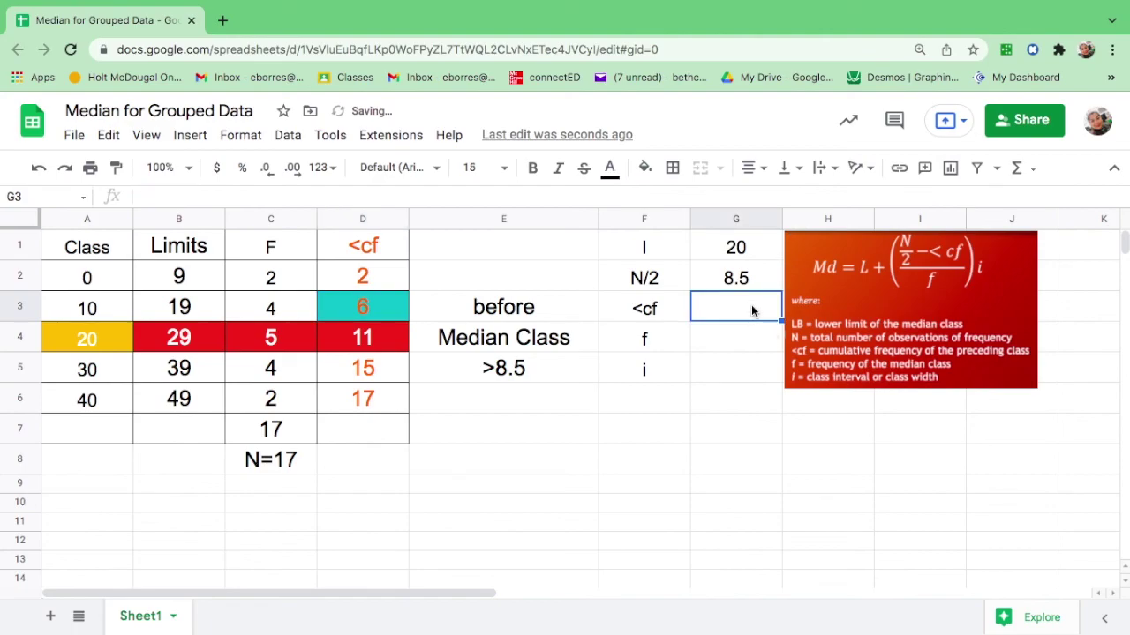
pyautogui.write('6')
pyautogui.click(746, 344)
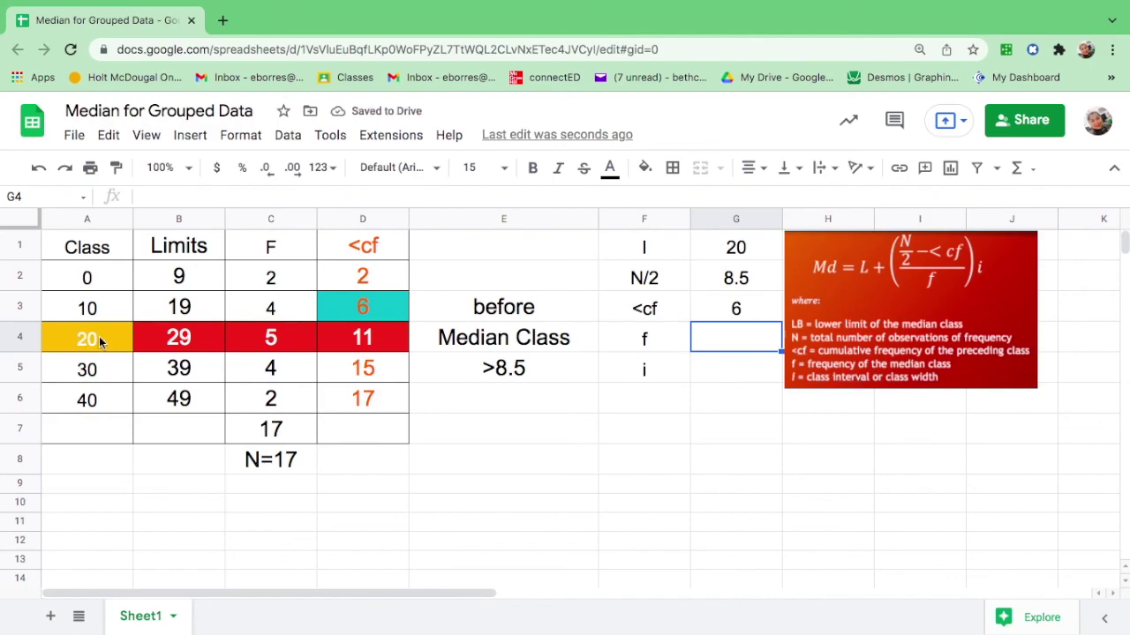
# - Fill the median class frequency 5 in C4 green and enter 5 in G4
pyautogui.click(289, 343)
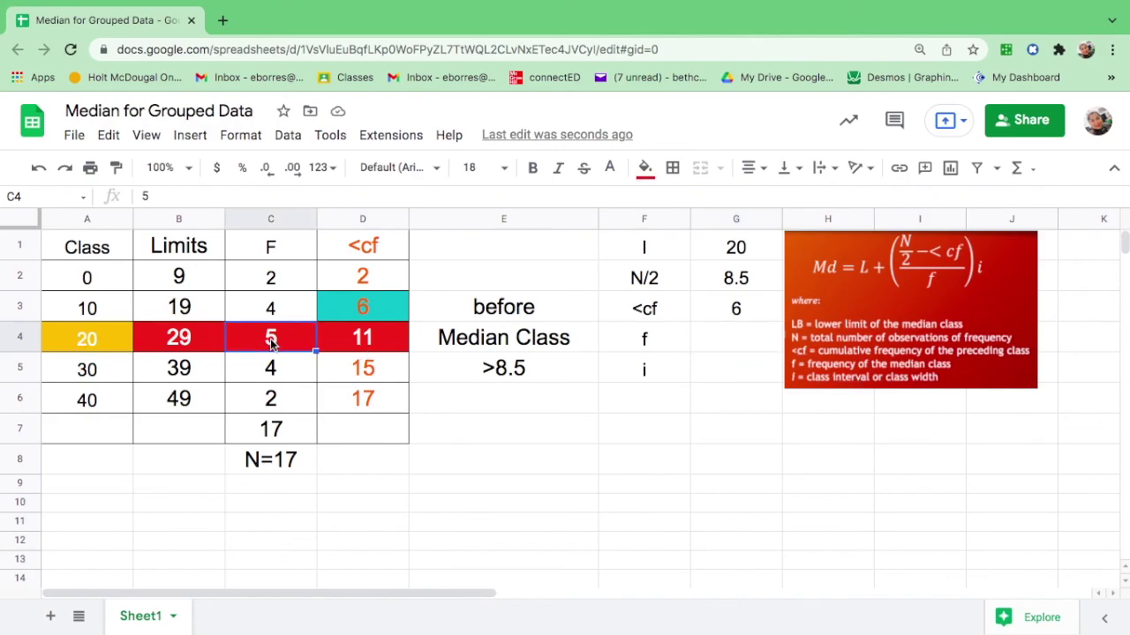
pyautogui.click(645, 170)
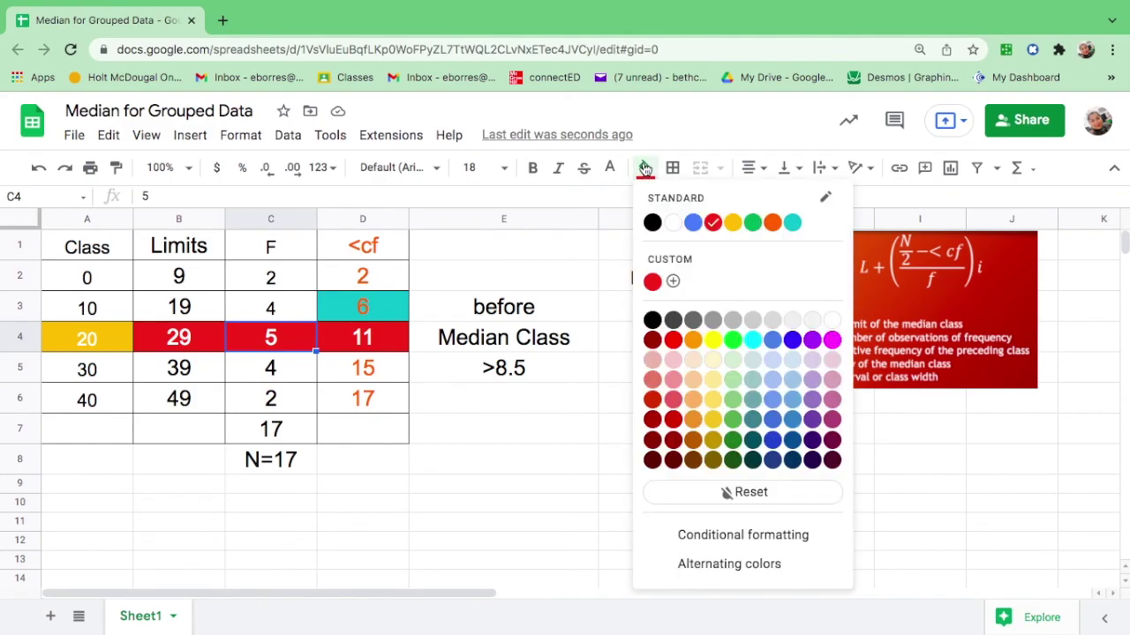
pyautogui.click(750, 221)
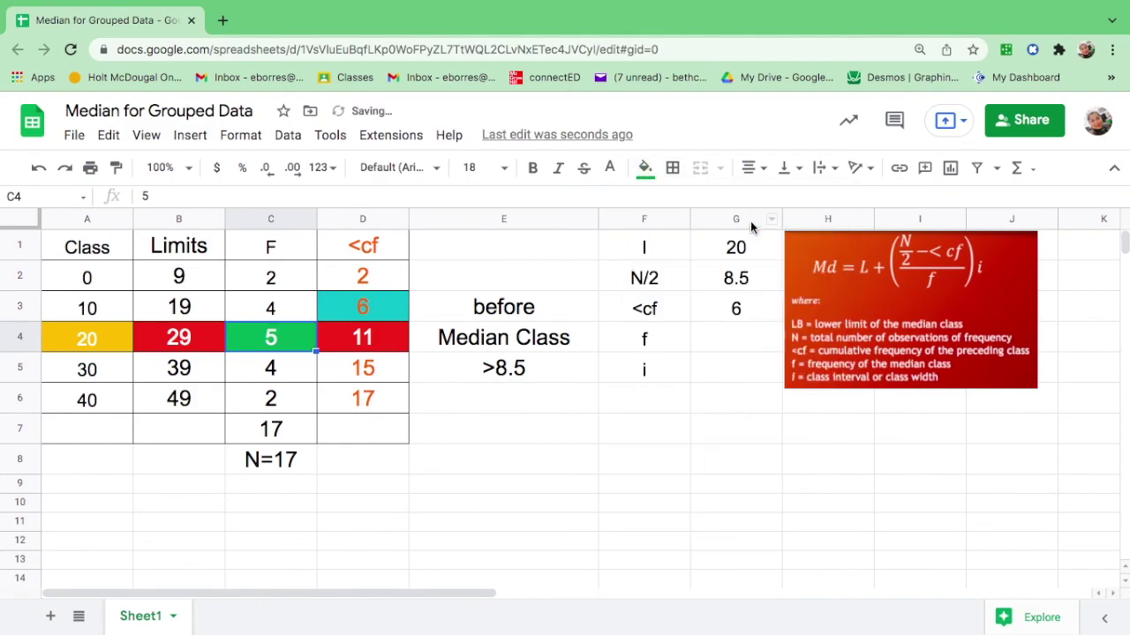
pyautogui.click(751, 336)
pyautogui.write('5')
pyautogui.click(737, 379)
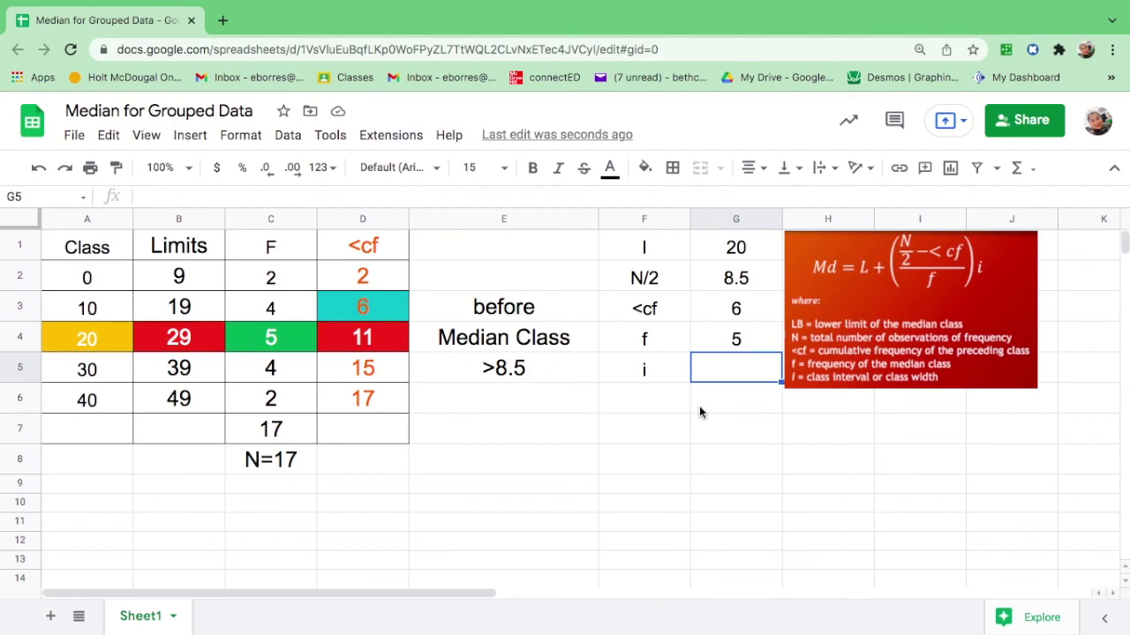
# - Enter class width 10 in G5 and apply all borders to F1:G5
pyautogui.write('10')
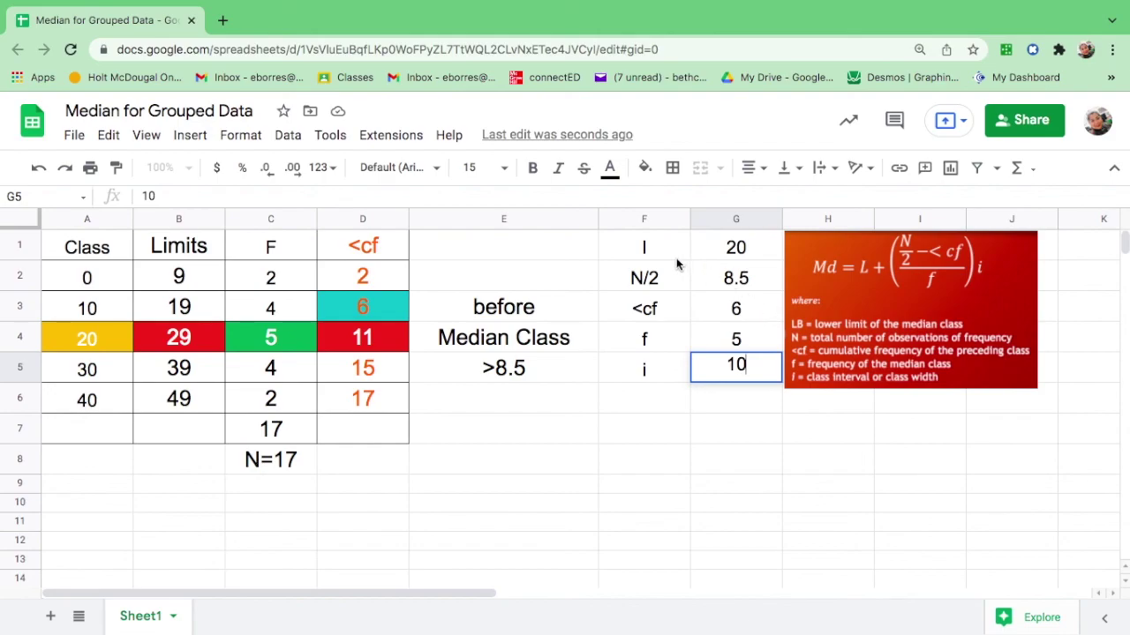
pyautogui.moveTo(638, 247); pyautogui.dragTo(742, 375)
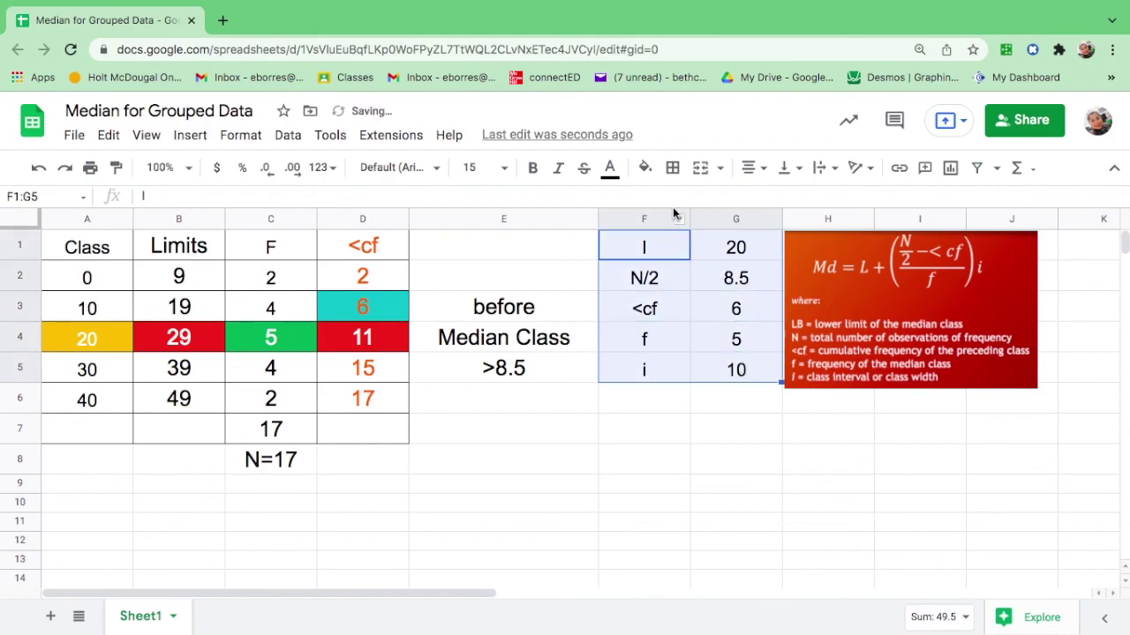
pyautogui.click(673, 167)
pyautogui.click(680, 206)
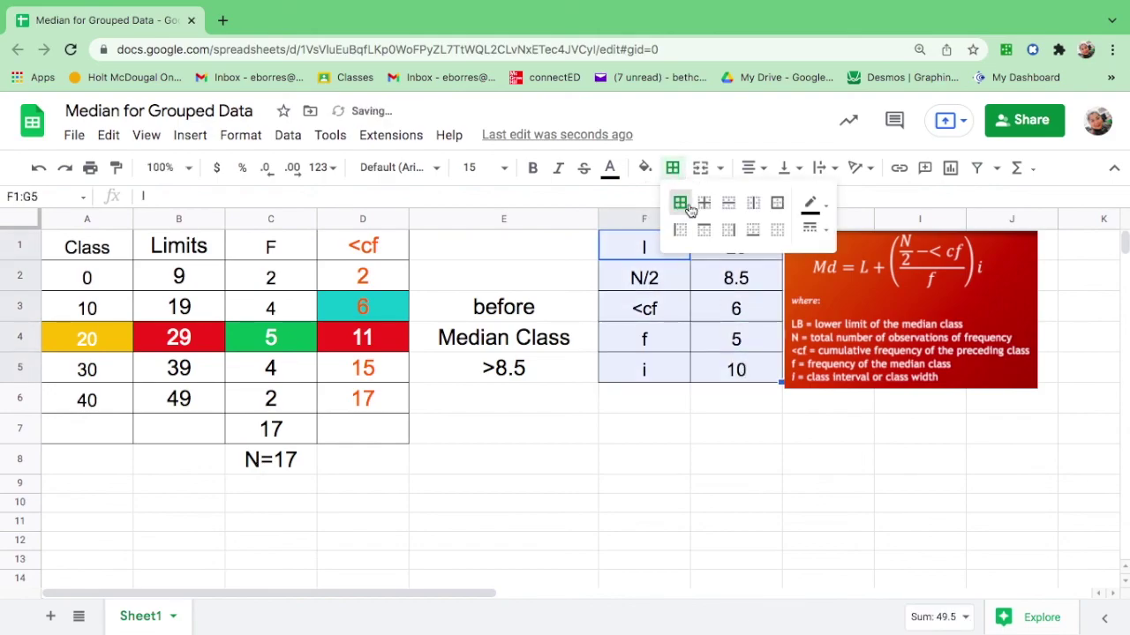
pyautogui.click(747, 428)
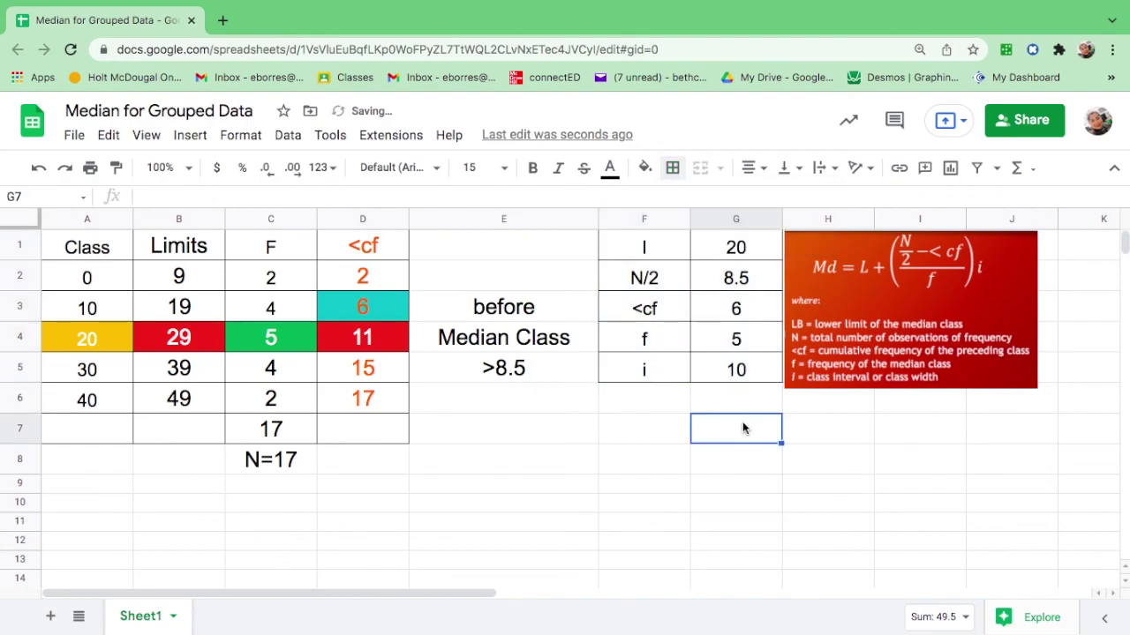
# - Label G7 'Median' and begin a formula with = in H7
pyautogui.write('Median')
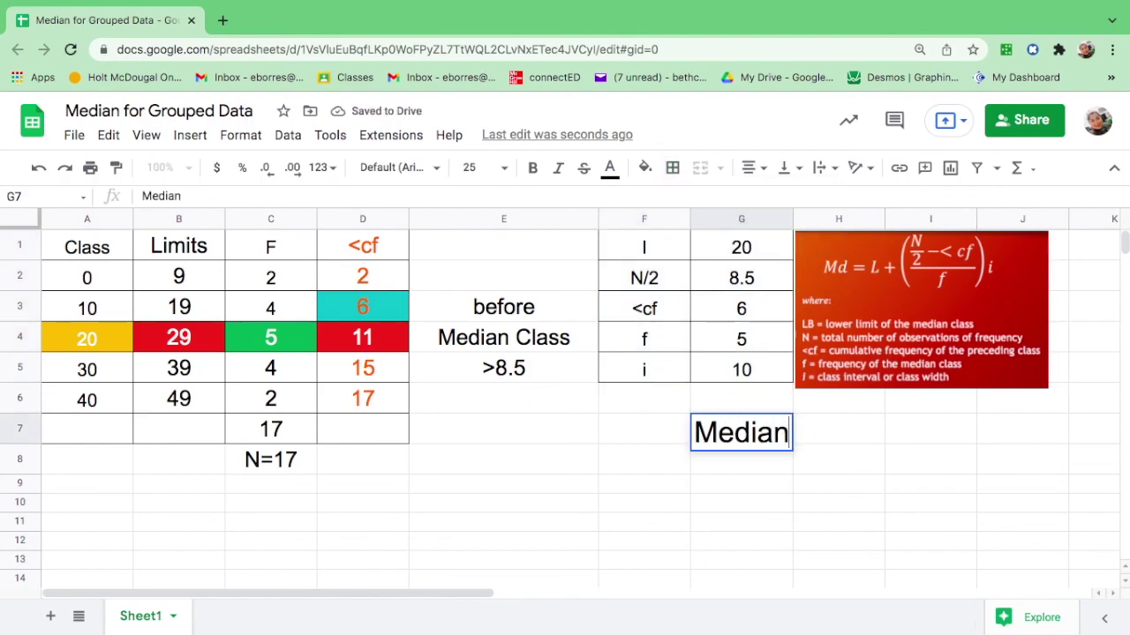
pyautogui.click(830, 435)
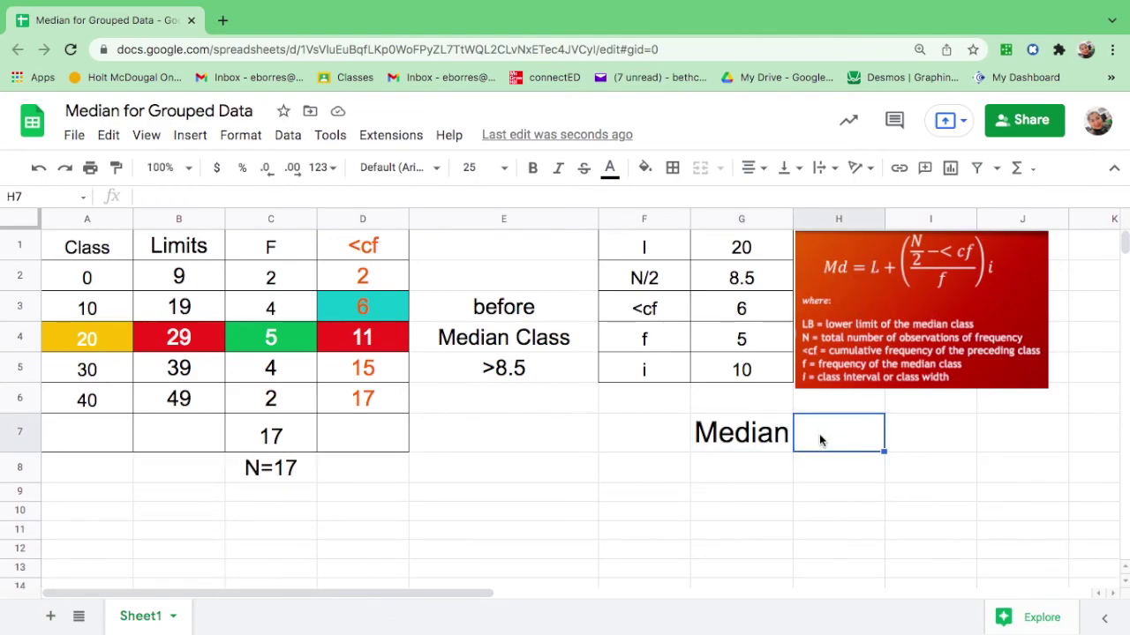
pyautogui.write('=')
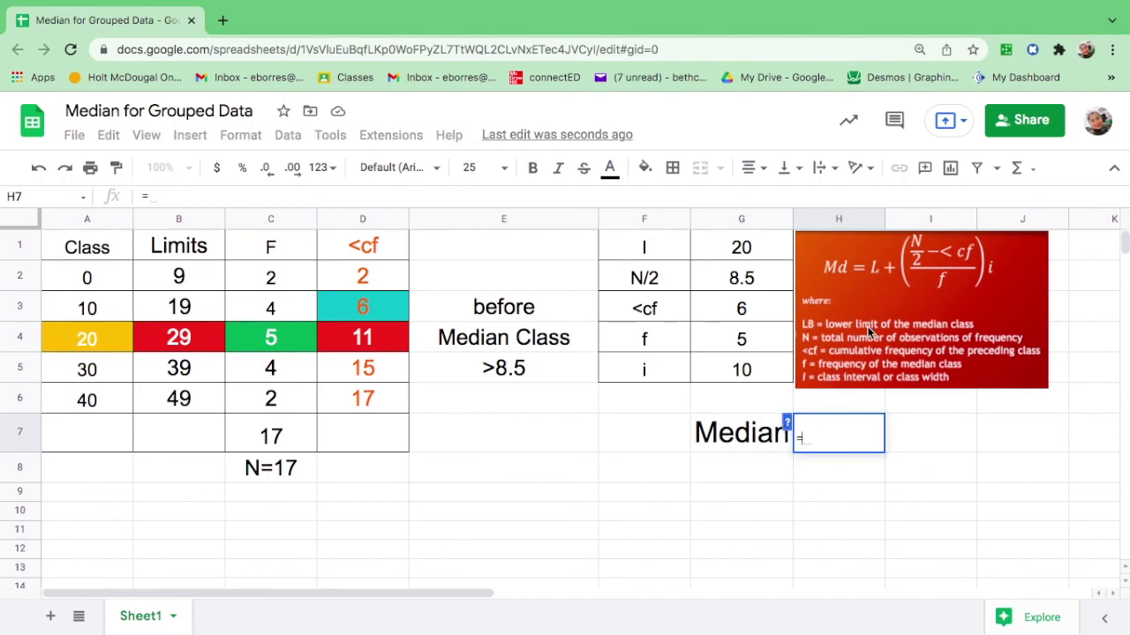
# - Begin the H7 median formula with =G1+((G2-G3)/ using the lower limit, N/2 and <cf
pyautogui.click(747, 255)
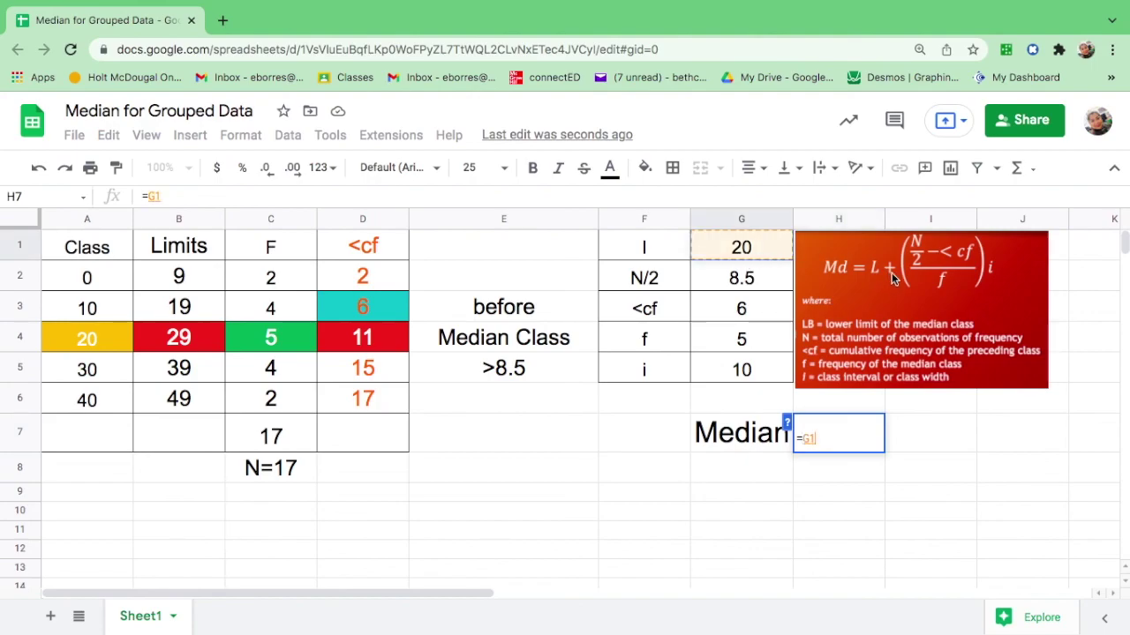
pyautogui.write('+')
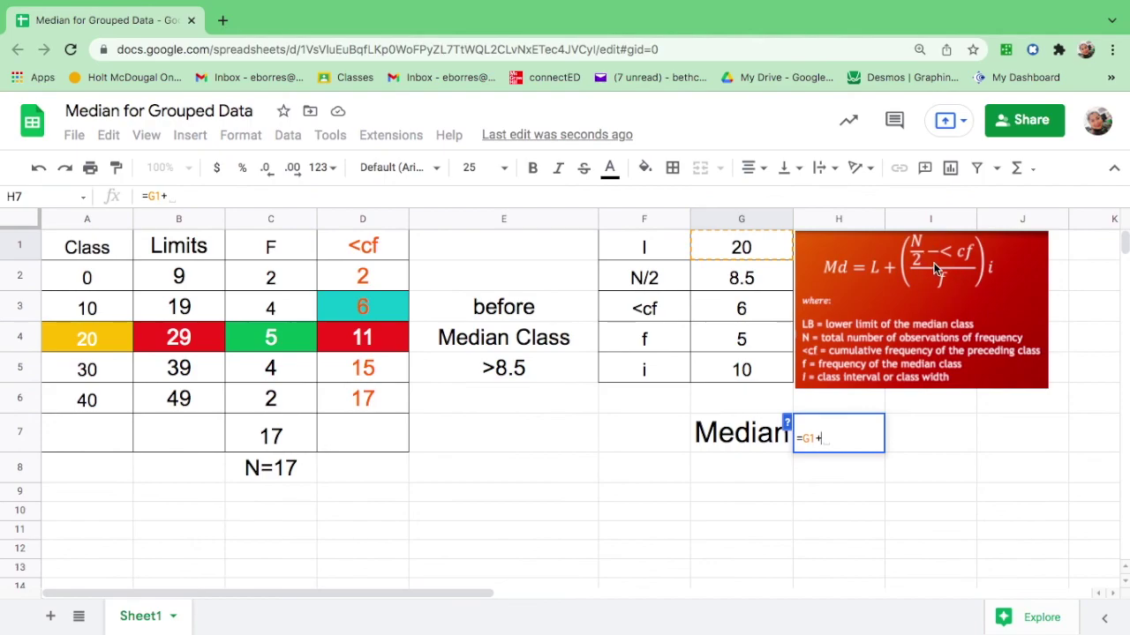
pyautogui.write('(')
pyautogui.write('(')
pyautogui.click(741, 278)
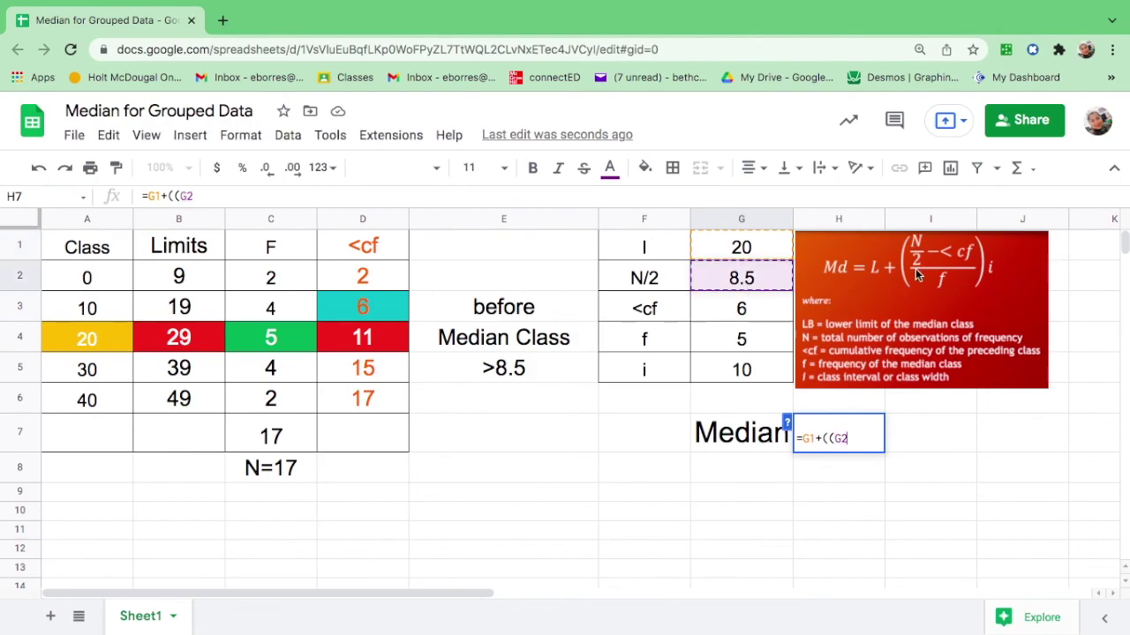
pyautogui.write('-')
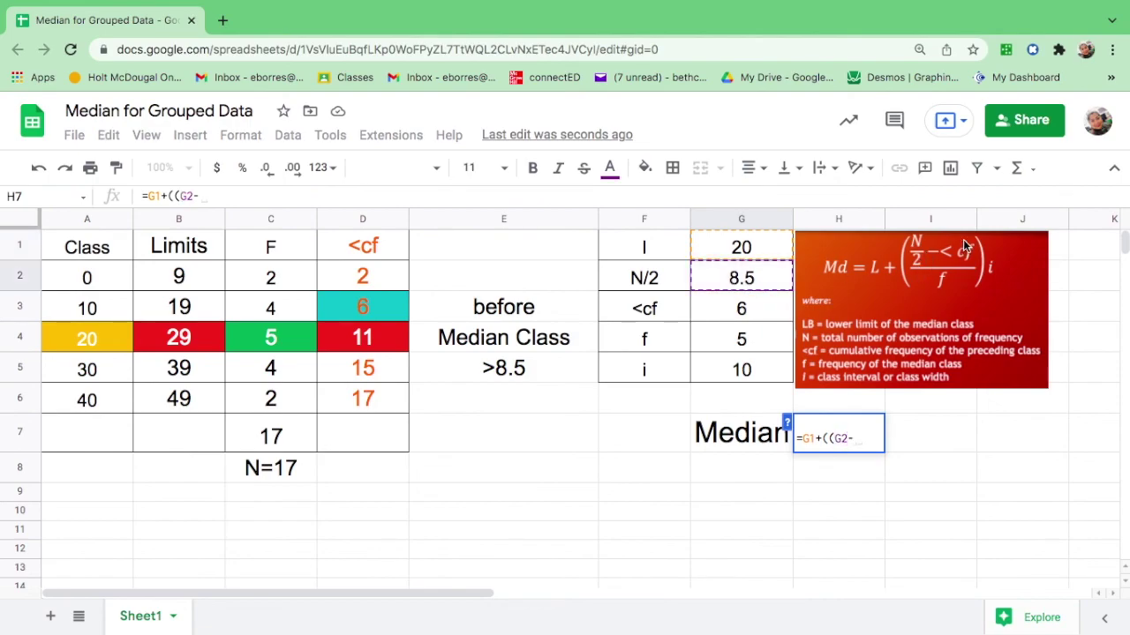
pyautogui.click(749, 317)
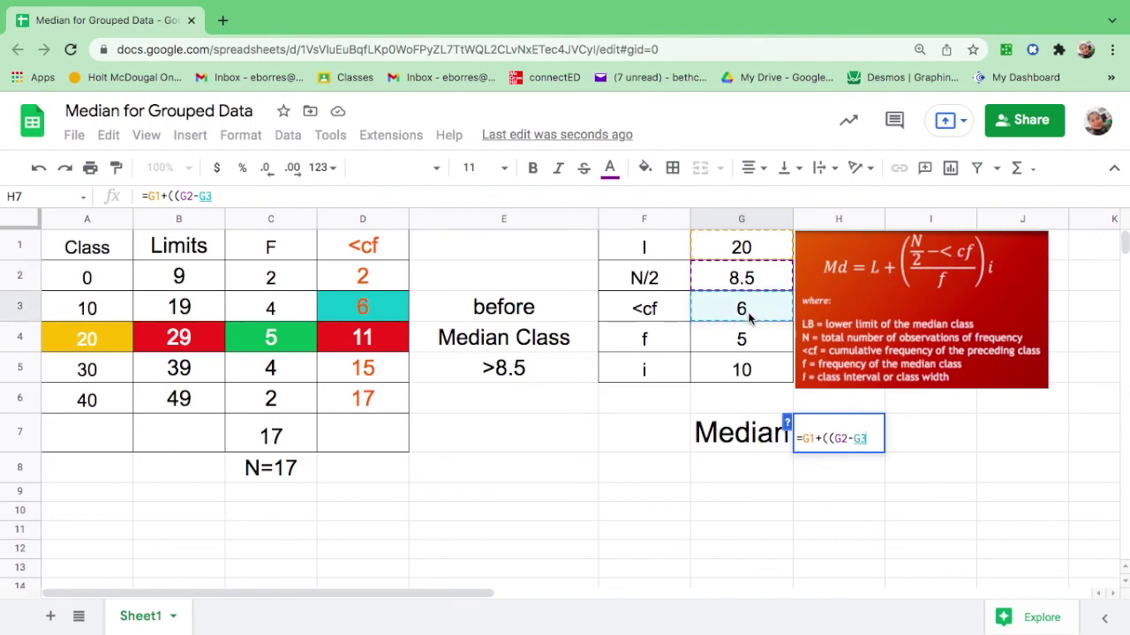
pyautogui.write(')')
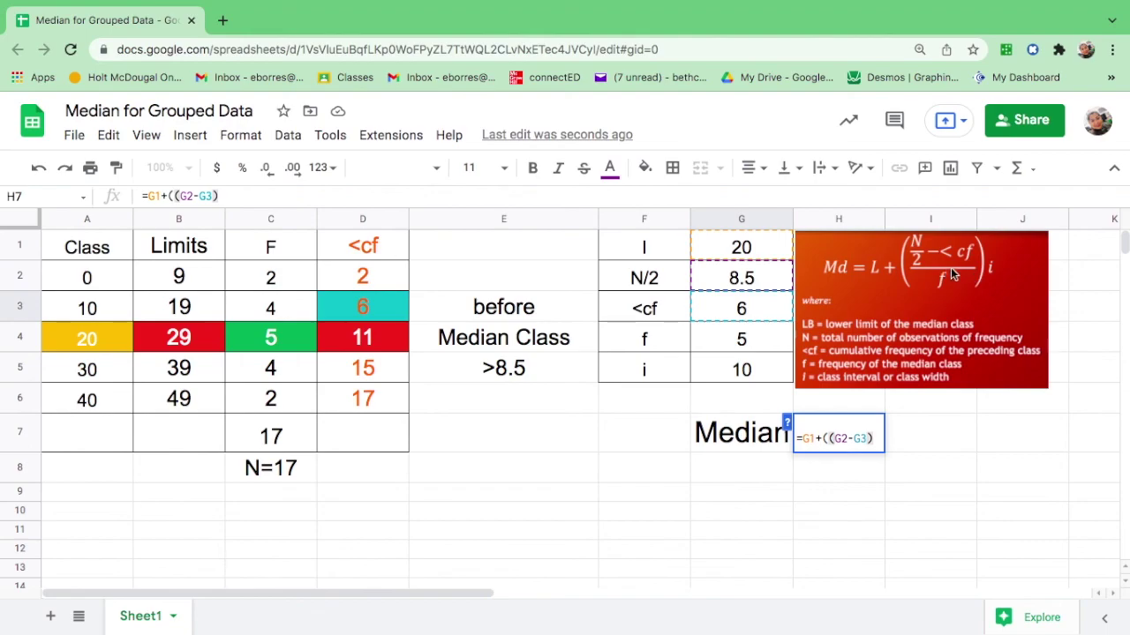
pyautogui.write('/')
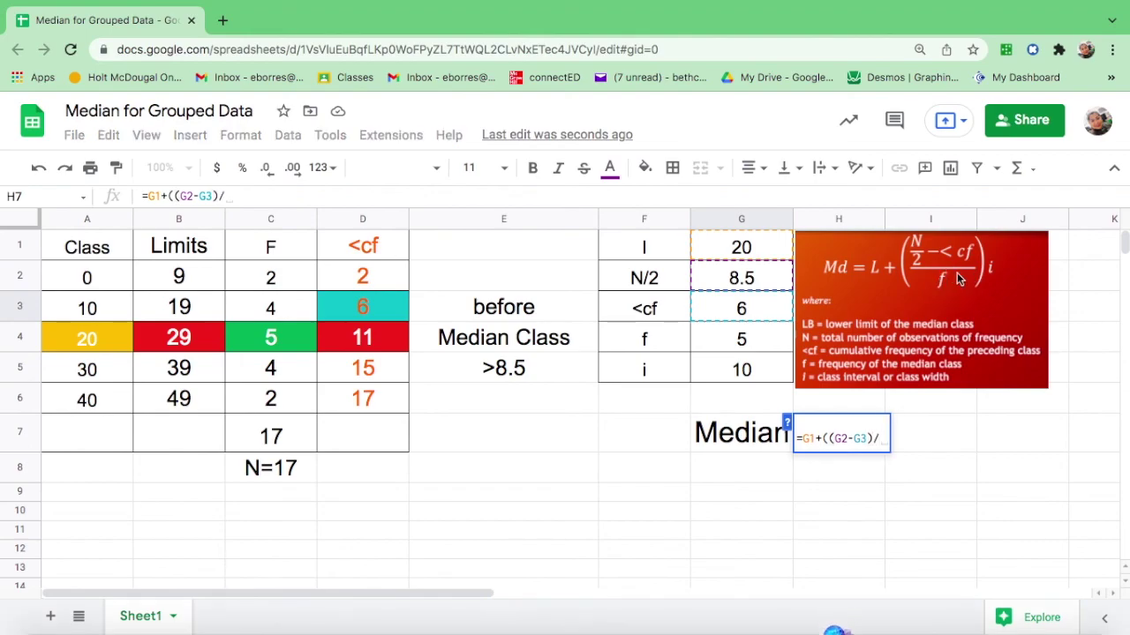
# - Complete it as =G1+((G2-G3)/G4)*G5 for a median of 25, then select G7:H7
pyautogui.click(750, 343)
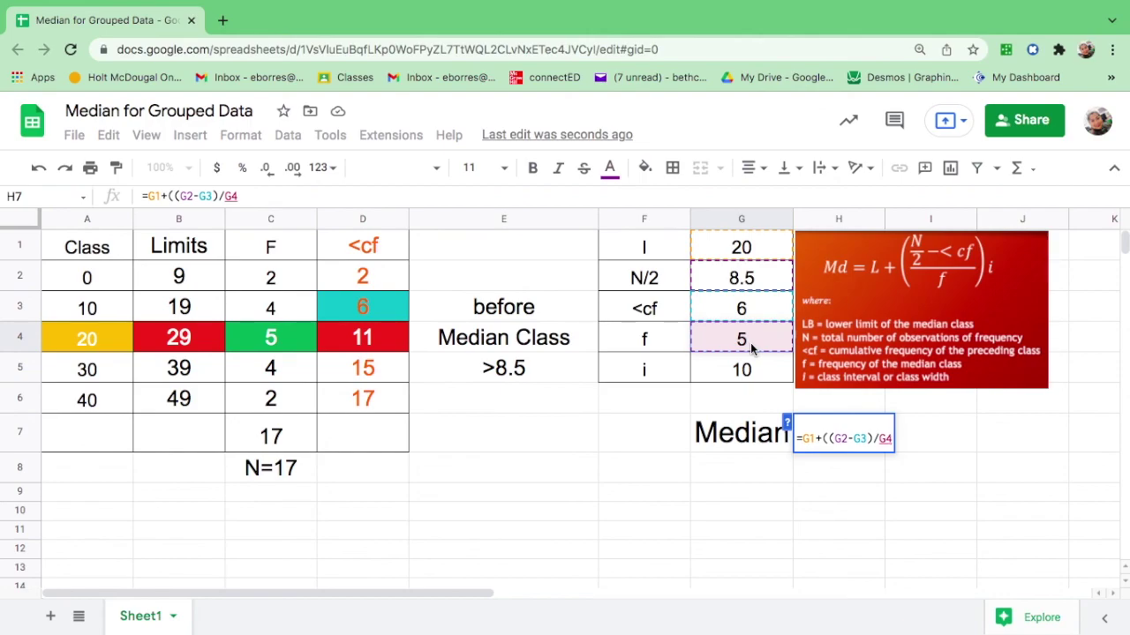
pyautogui.write(')')
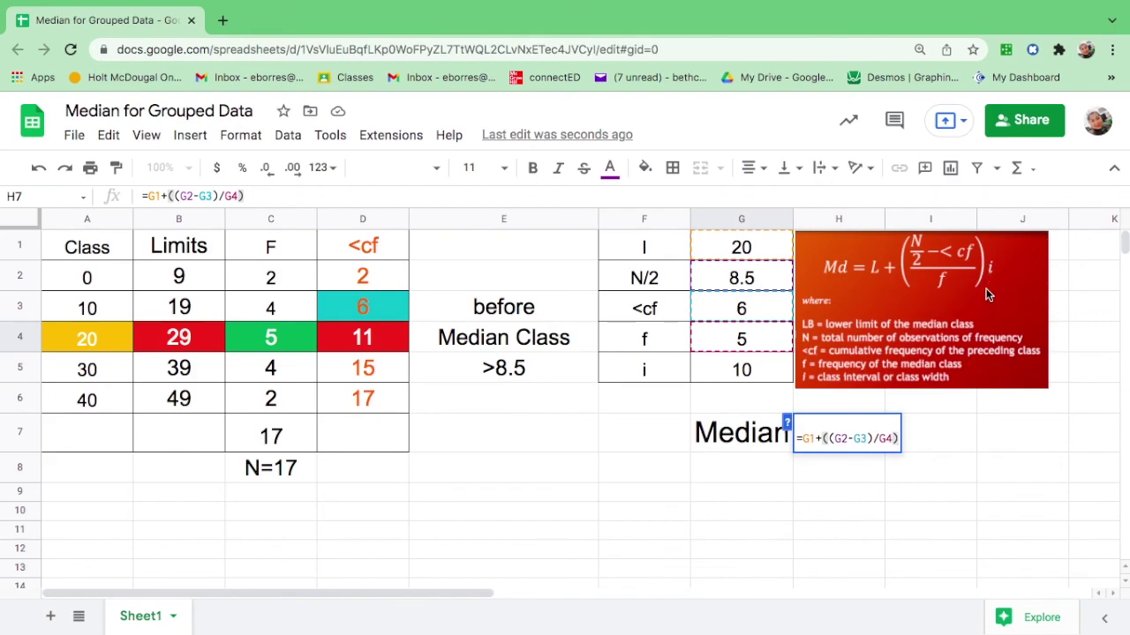
pyautogui.write('*')
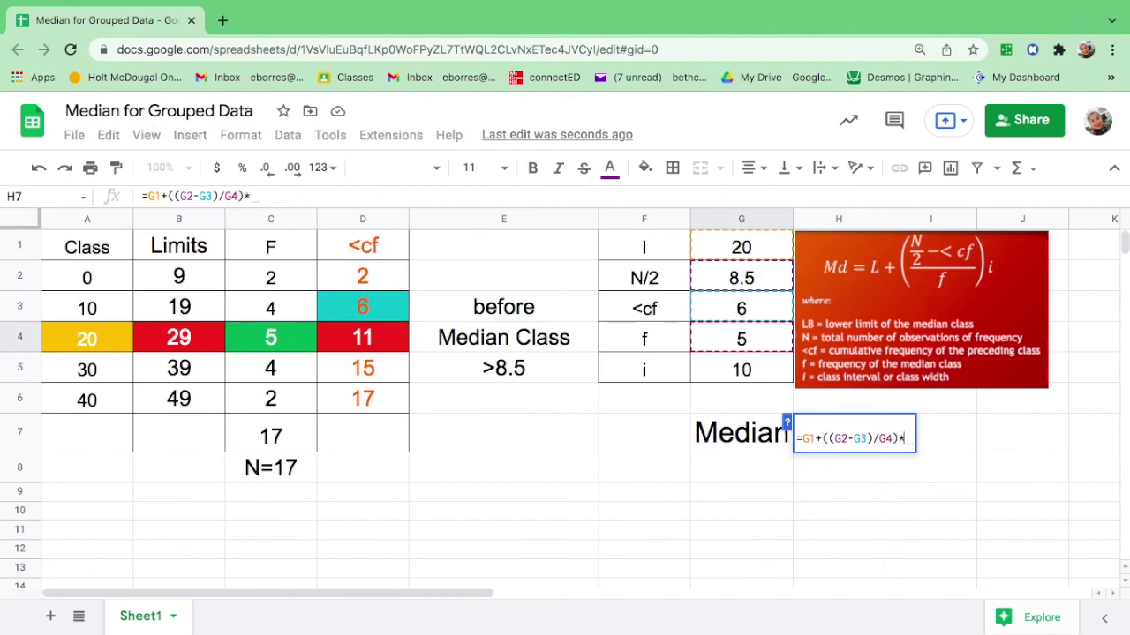
pyautogui.click(746, 372)
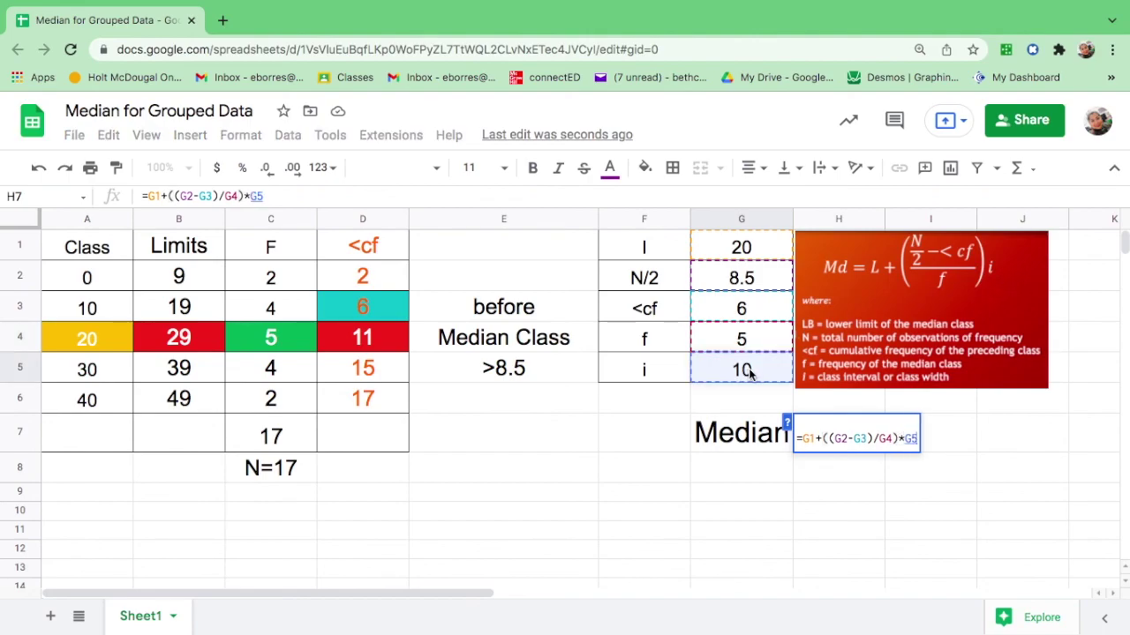
pyautogui.press('Return')
pyautogui.click(843, 442)
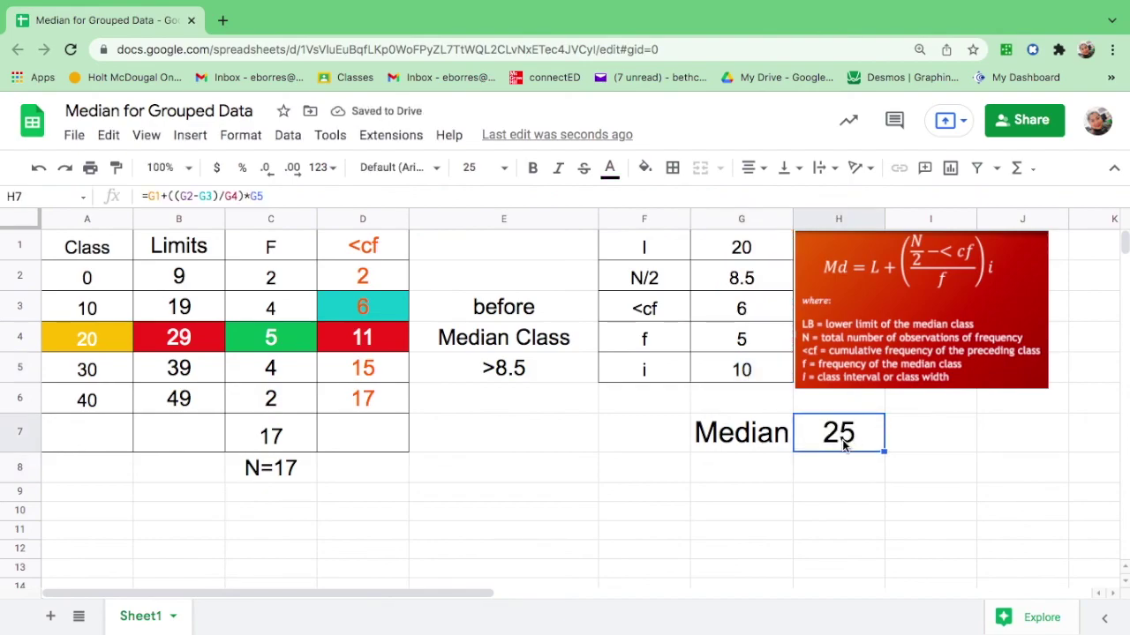
pyautogui.moveTo(727, 439); pyautogui.dragTo(862, 446)
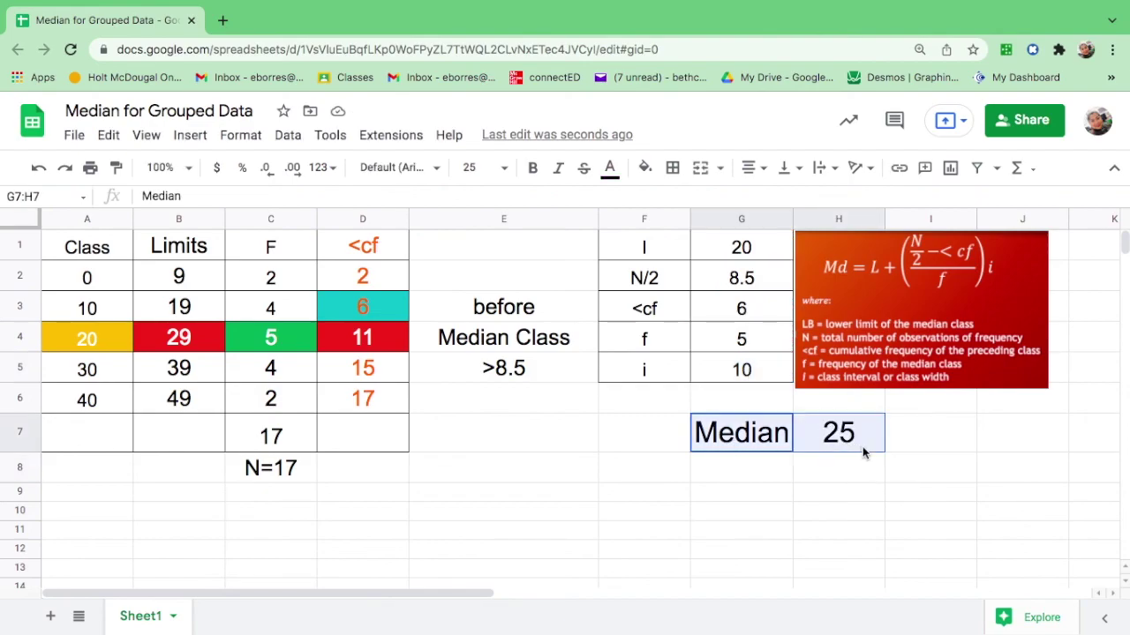
# - Give the Median label and result 25 a teal fill with white text, then check its formula
pyautogui.click(645, 167)
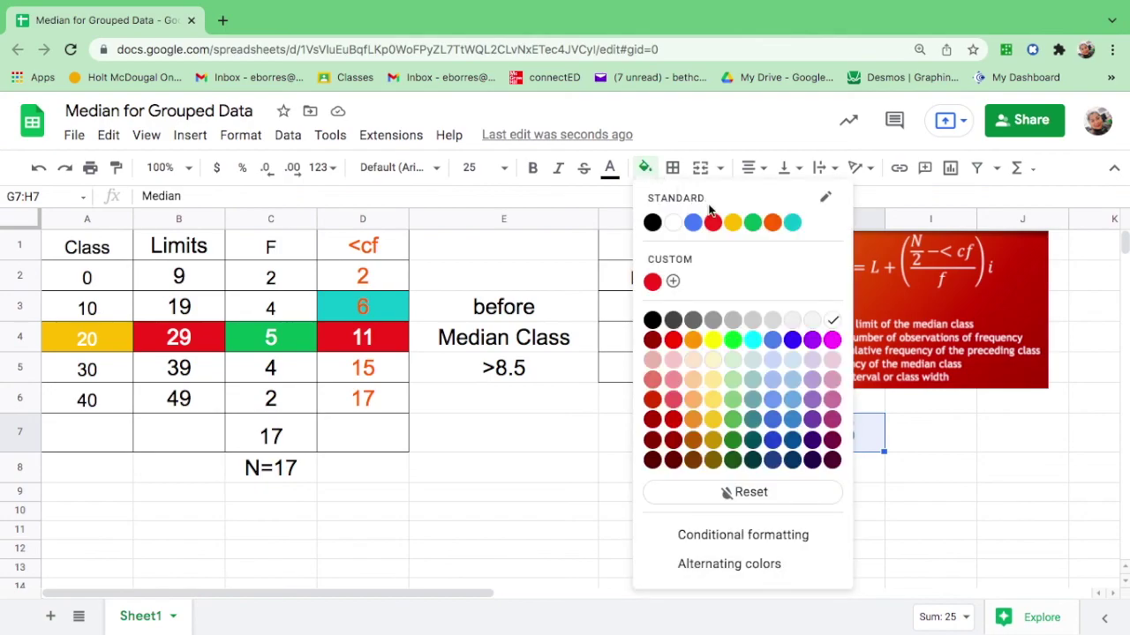
pyautogui.click(792, 222)
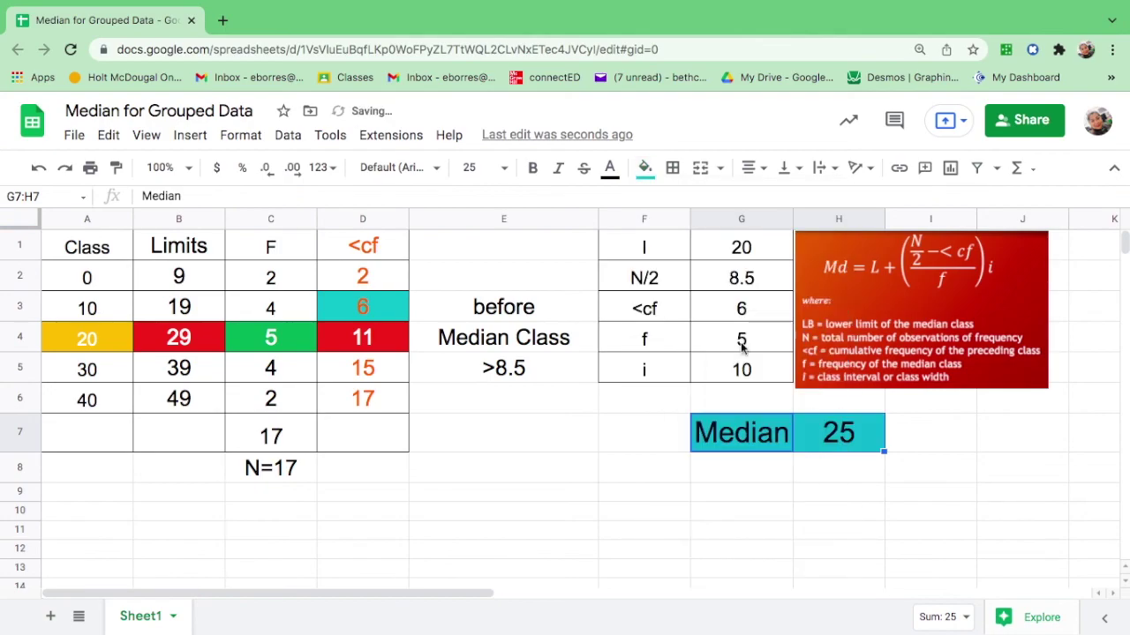
pyautogui.click(608, 168)
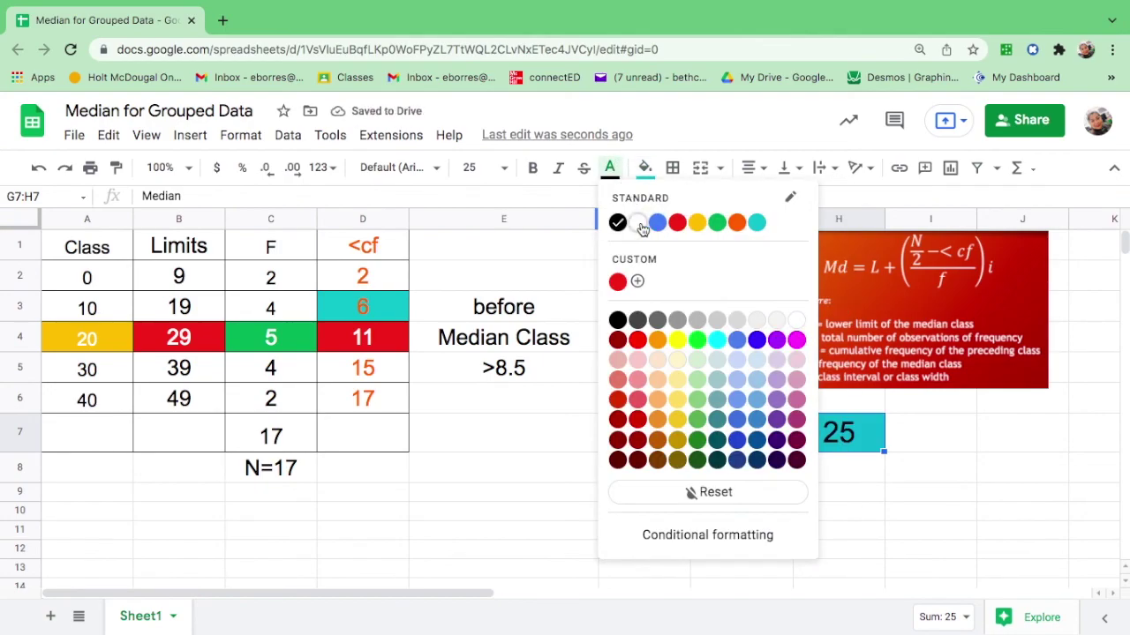
pyautogui.click(642, 228)
pyautogui.click(790, 494)
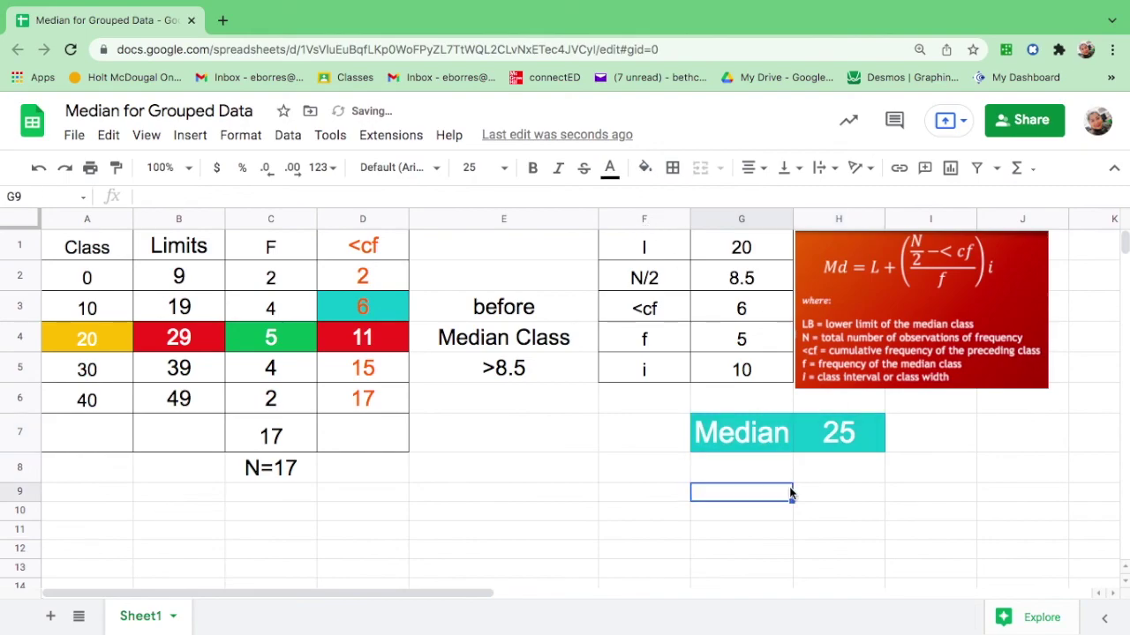
pyautogui.click(837, 438)
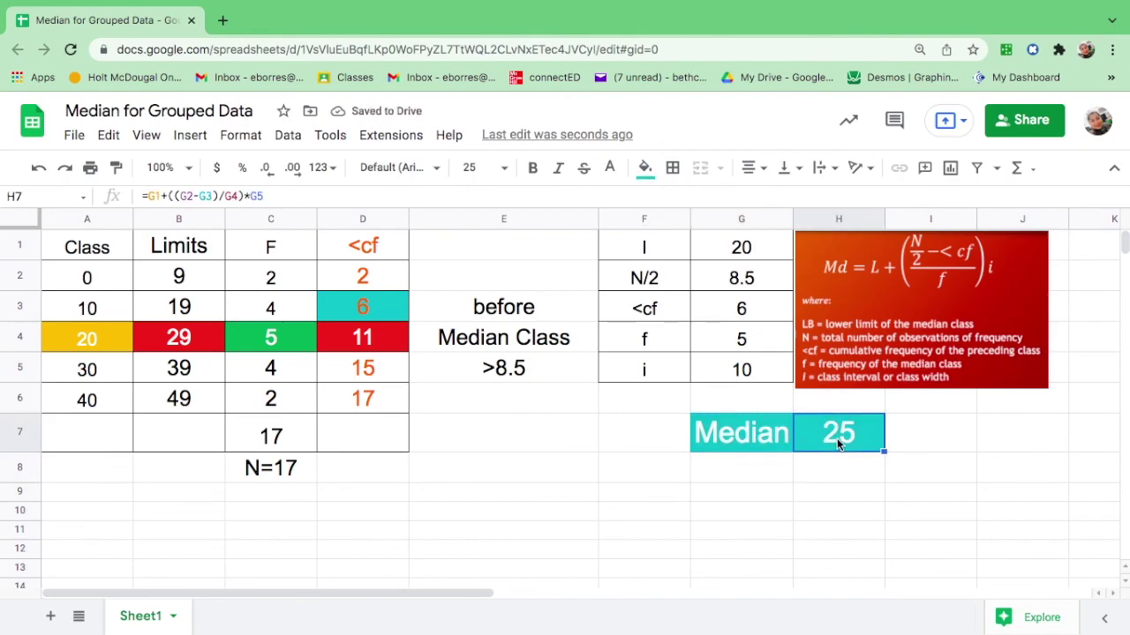
pyautogui.click(88, 340)
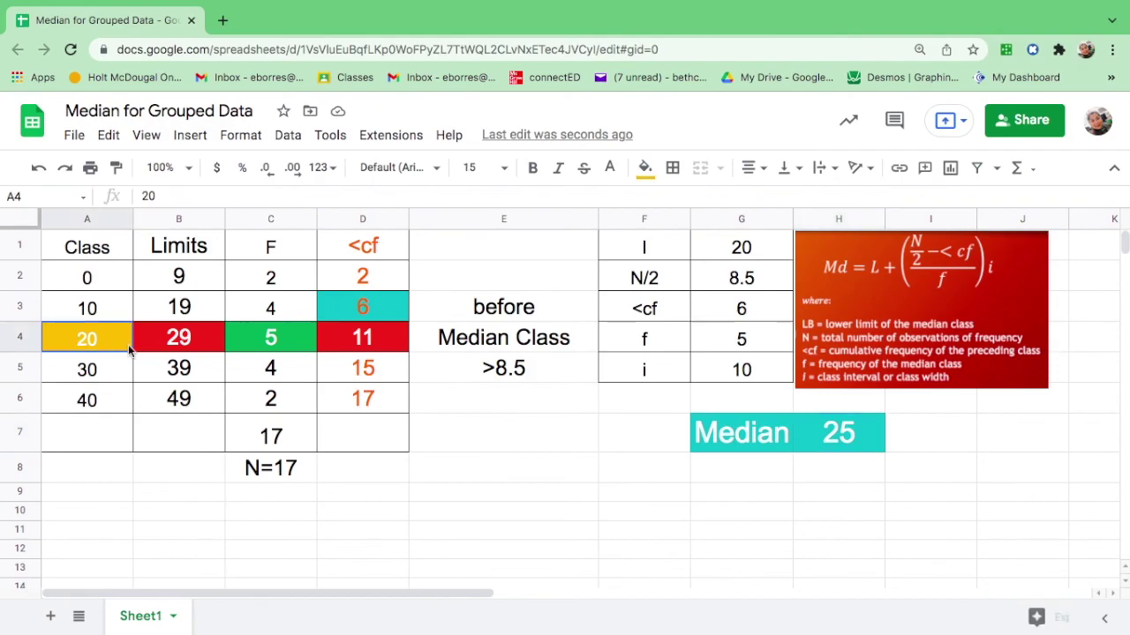
pyautogui.moveTo(129, 351); pyautogui.dragTo(192, 345)
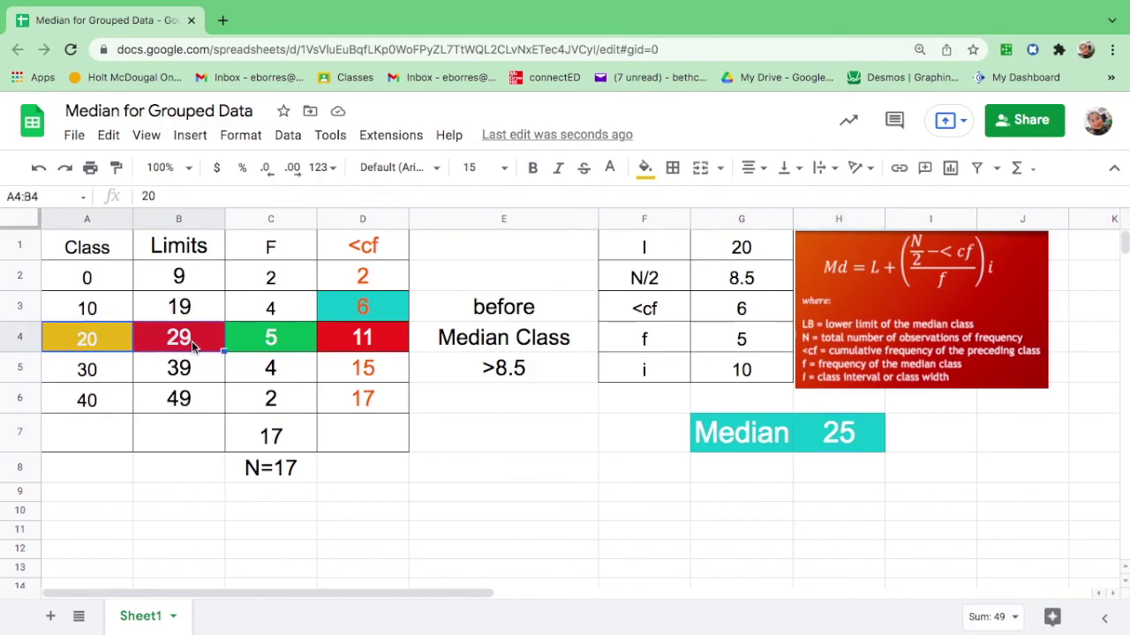
pyautogui.click(740, 439)
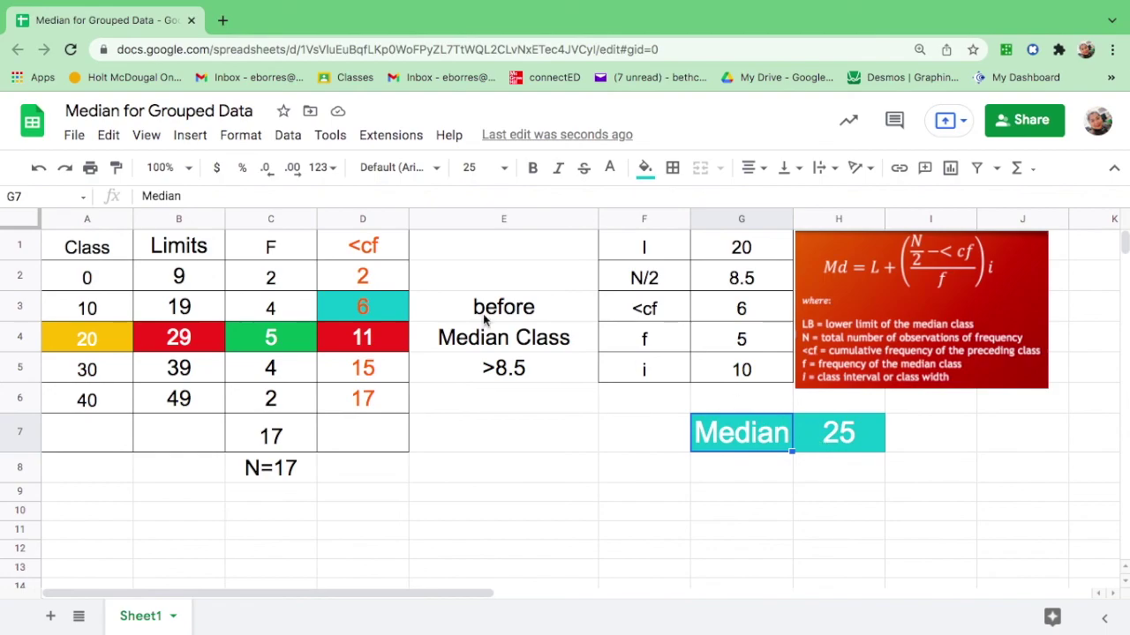